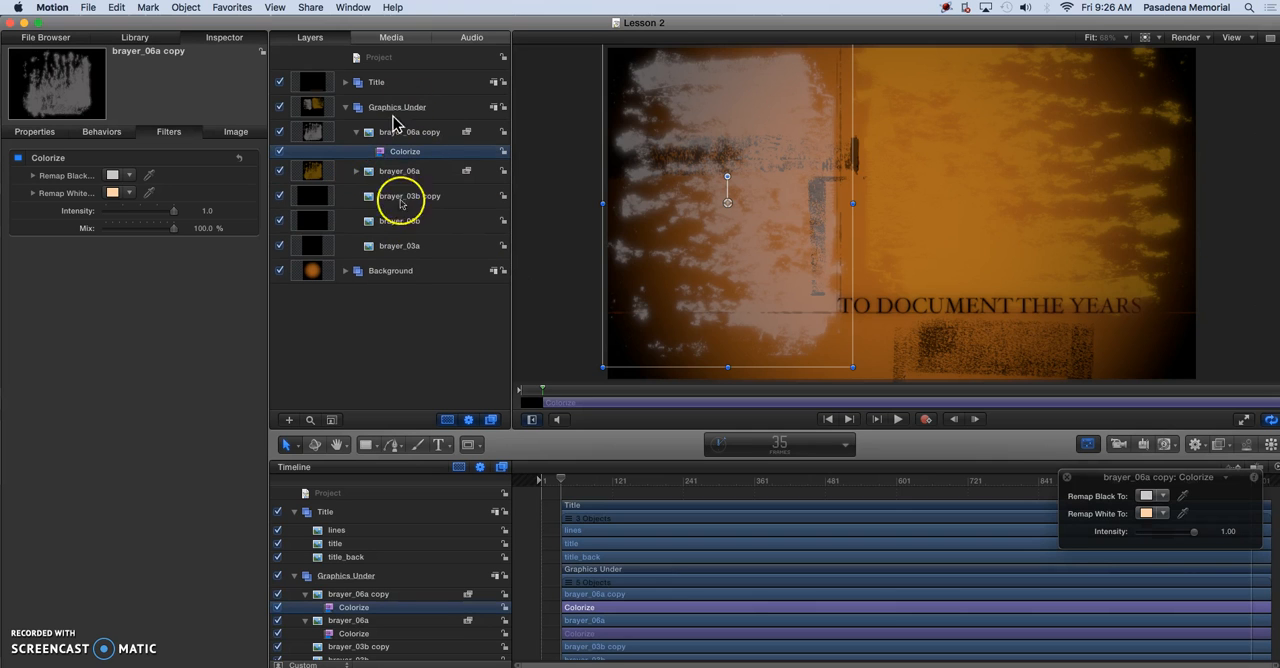
Import brayer_05a.png into the Graphics Under group above the brayer_06a copy layer
left_click(376, 133)
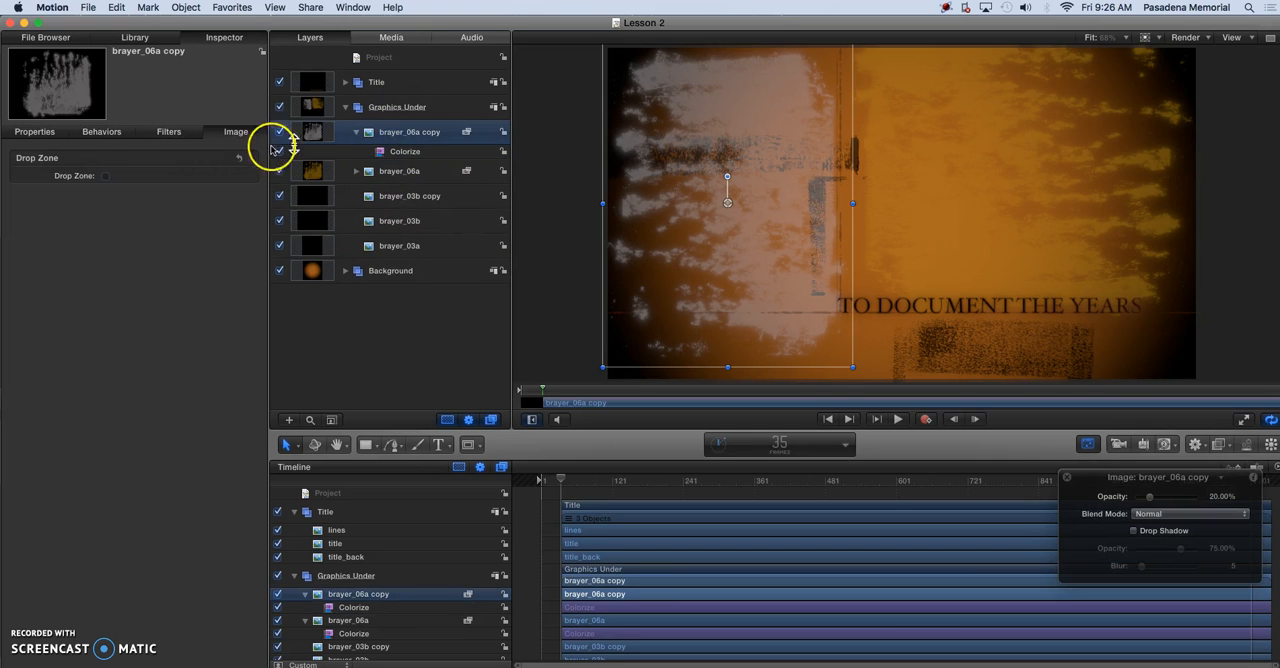
mouse_move(57, 63)
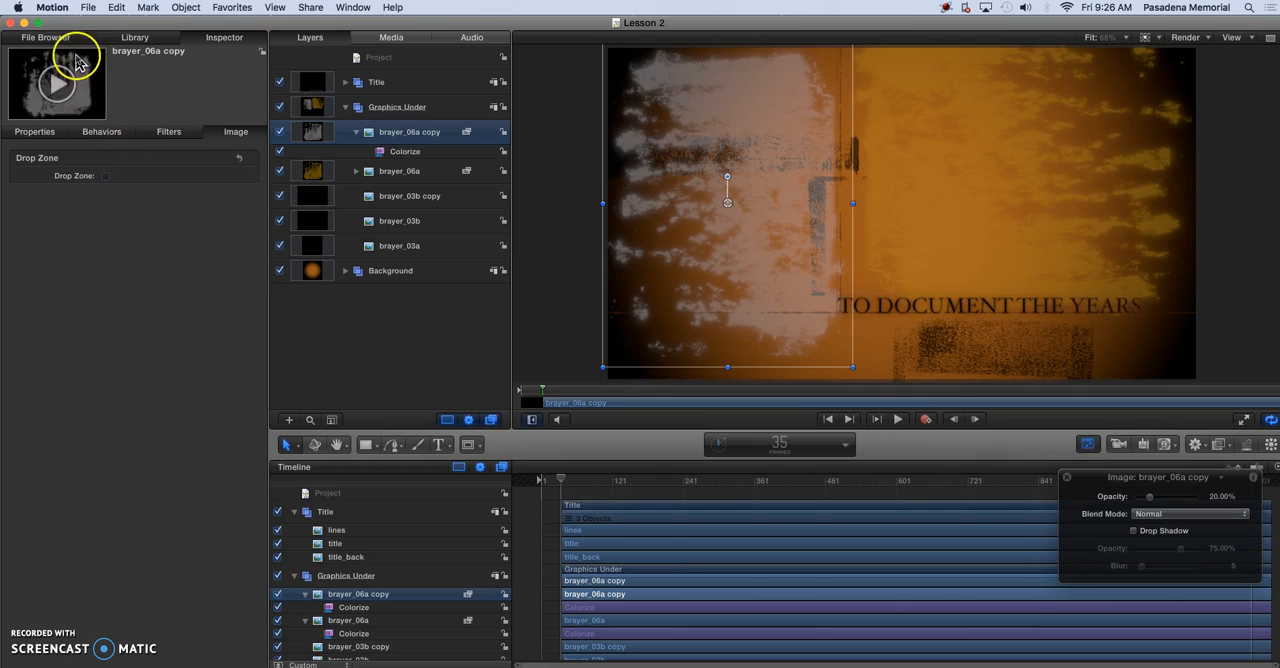
left_click(46, 37)
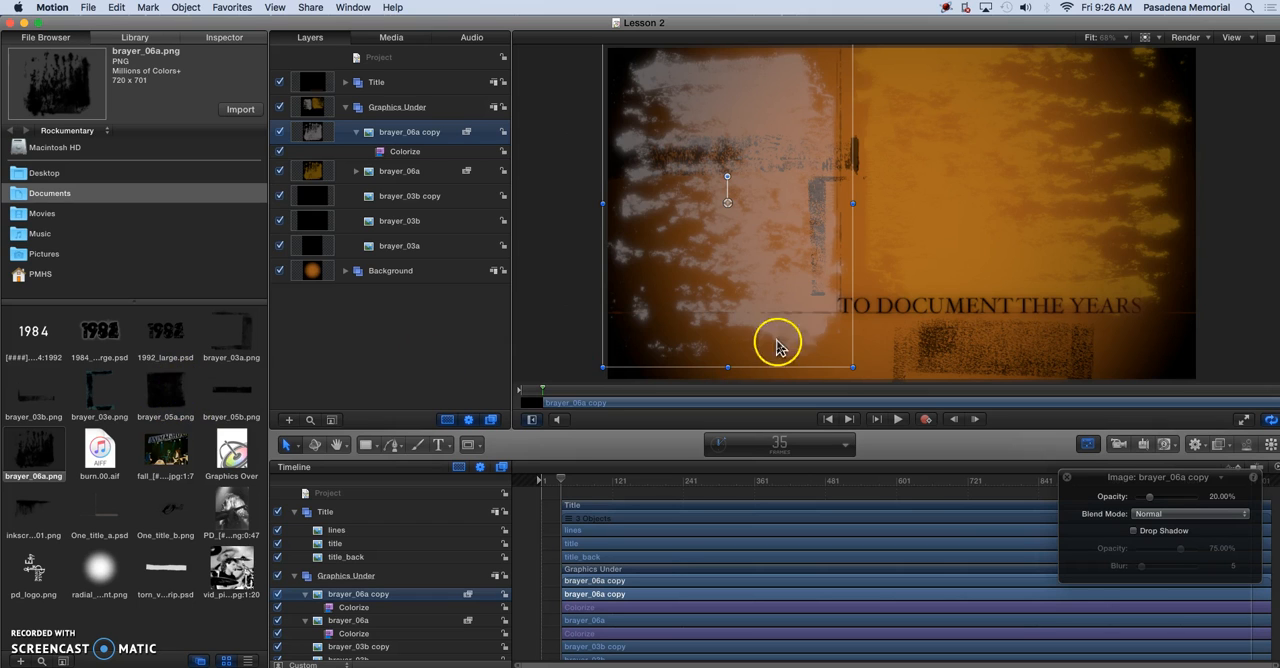
left_click(165, 400)
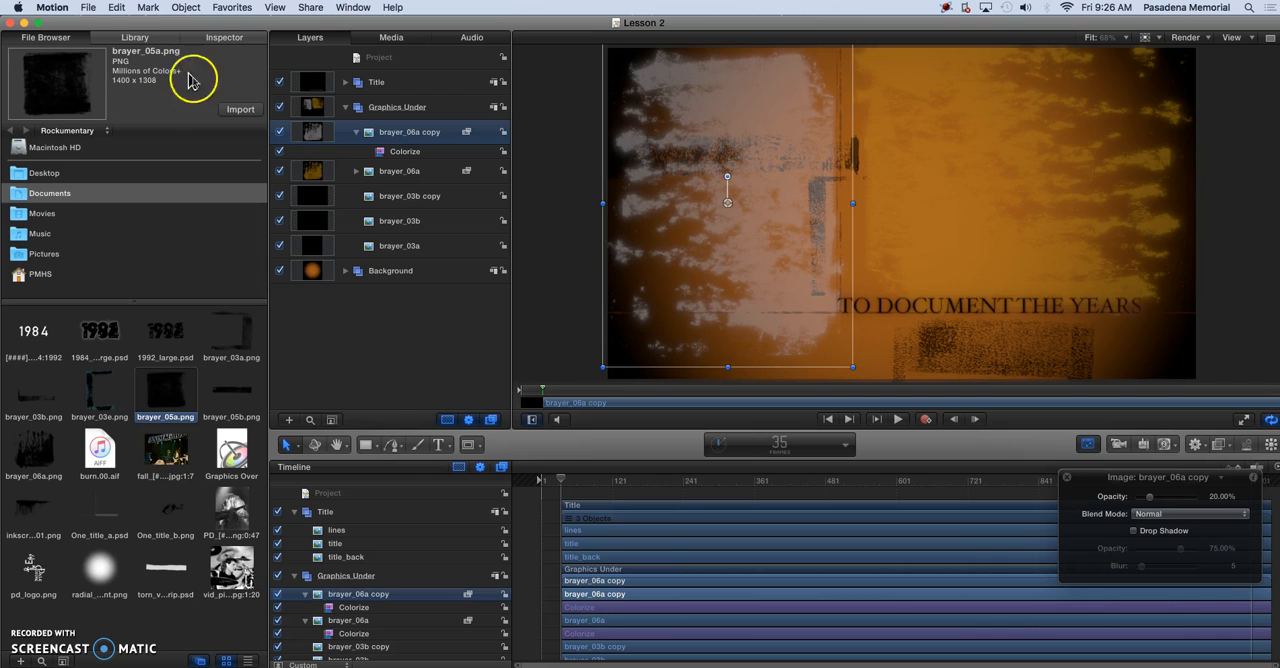
left_click(240, 109)
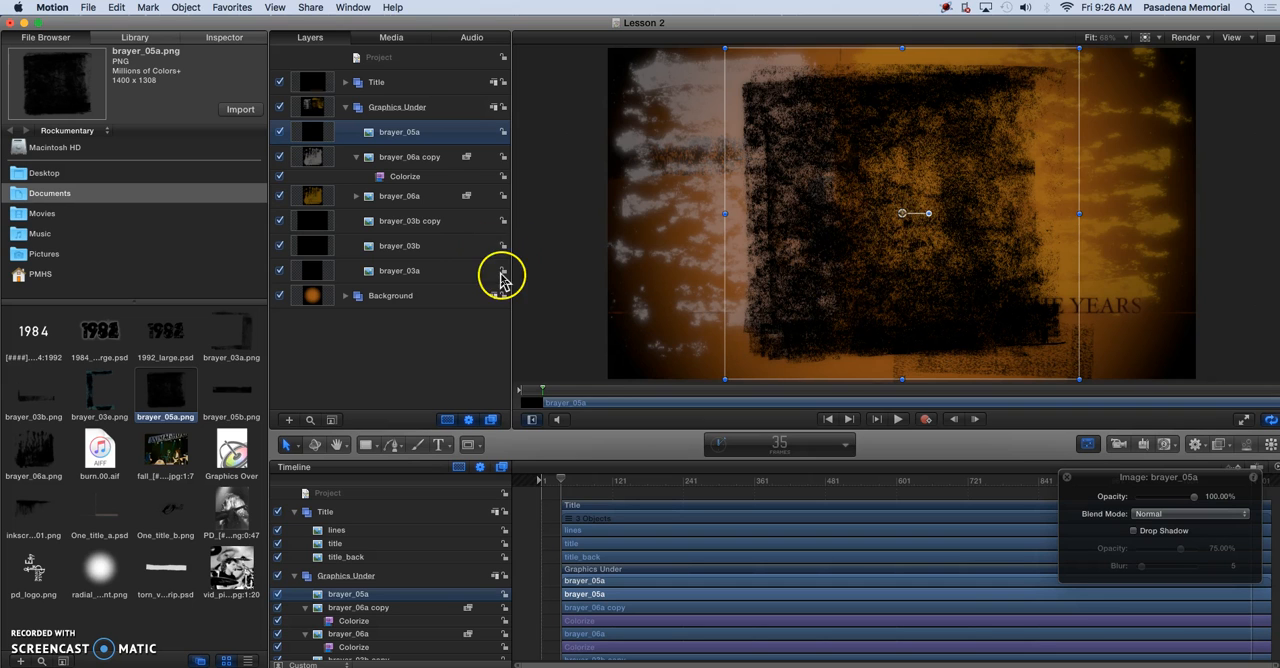
Copy the Colorize filter from brayer_06a copy onto brayer_05a and set the brayer_05a blend mode to Linear Light
left_click(401, 178)
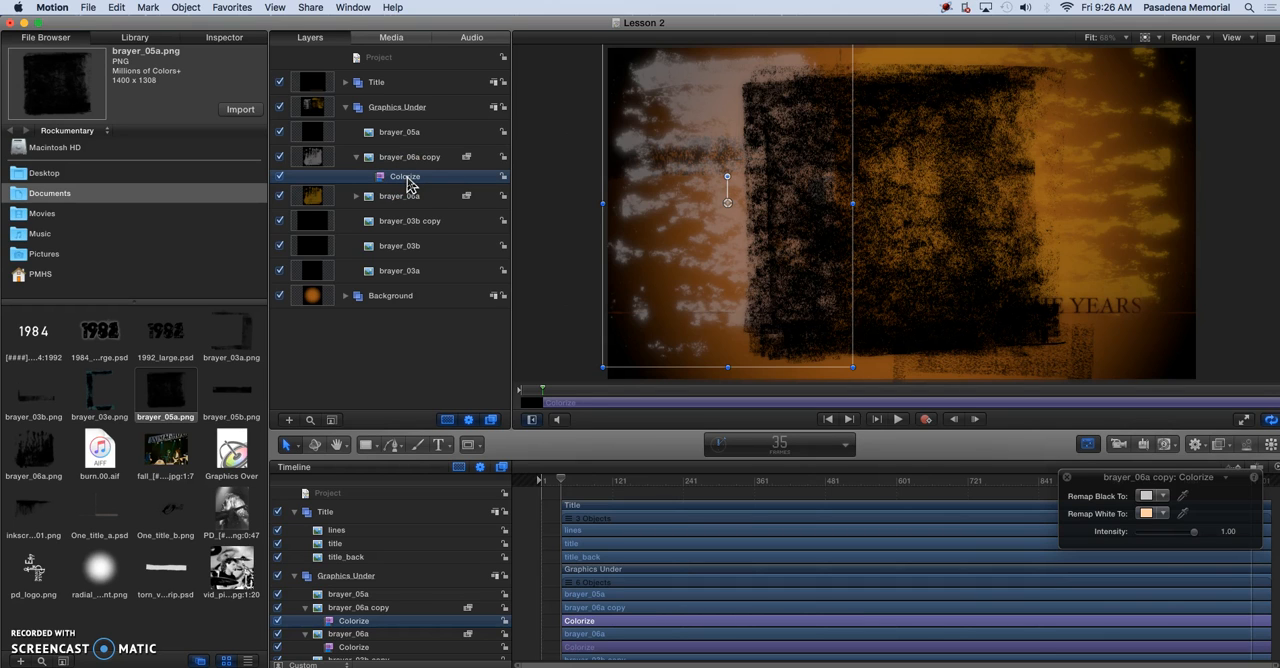
left_click_drag(406, 177, 413, 136)
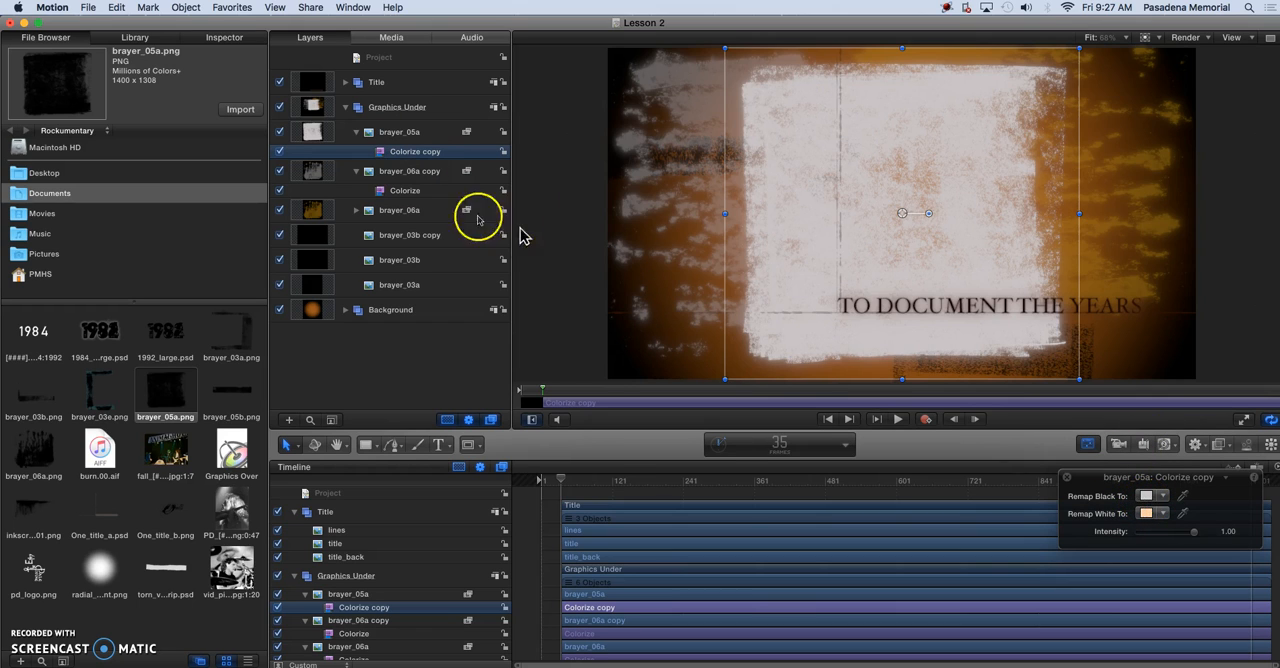
left_click(407, 134)
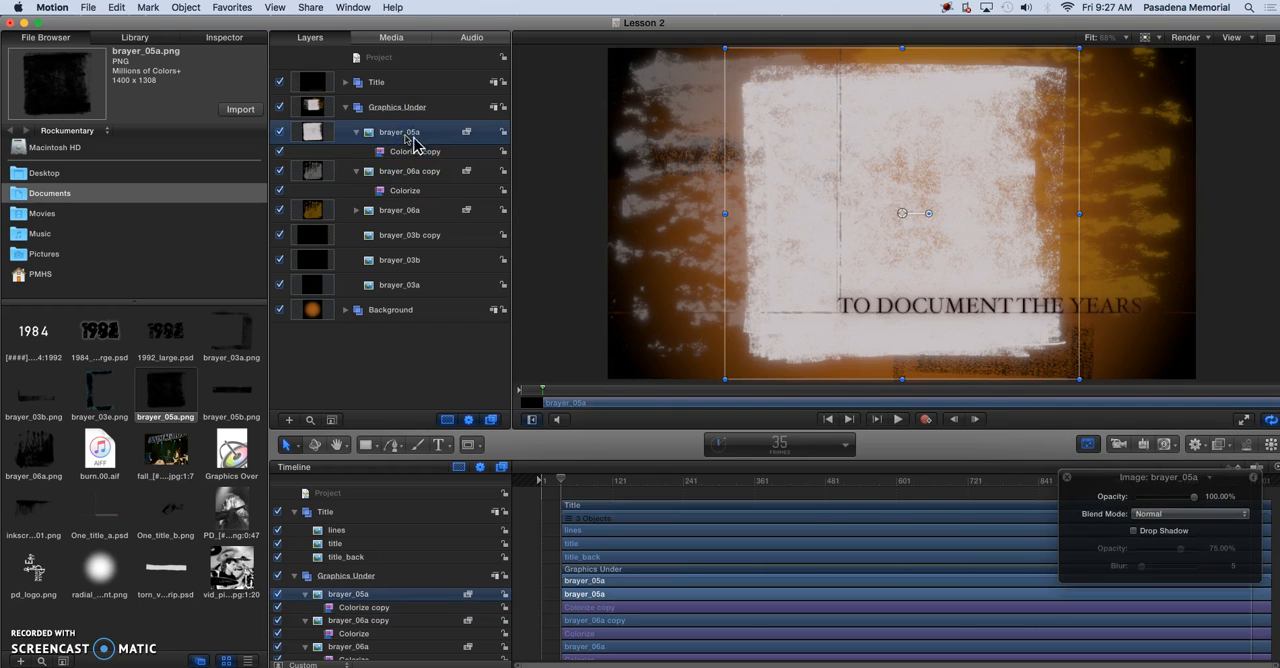
left_click(1186, 516)
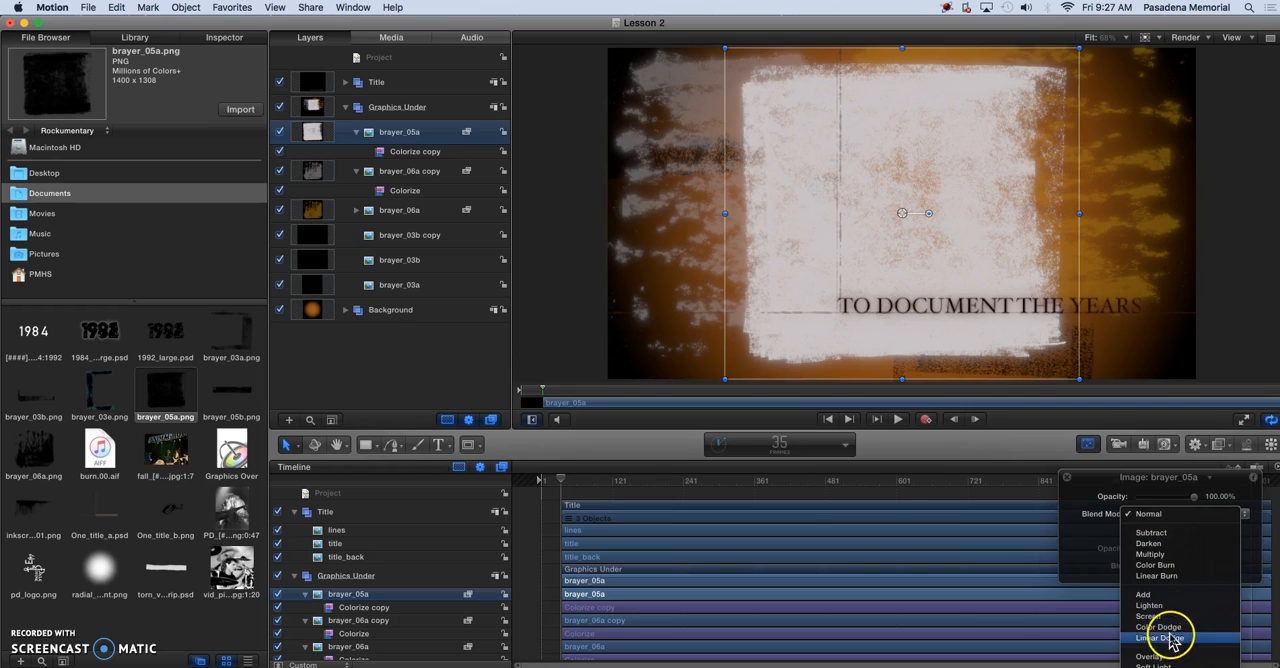
scroll(1178, 628, "down", 5)
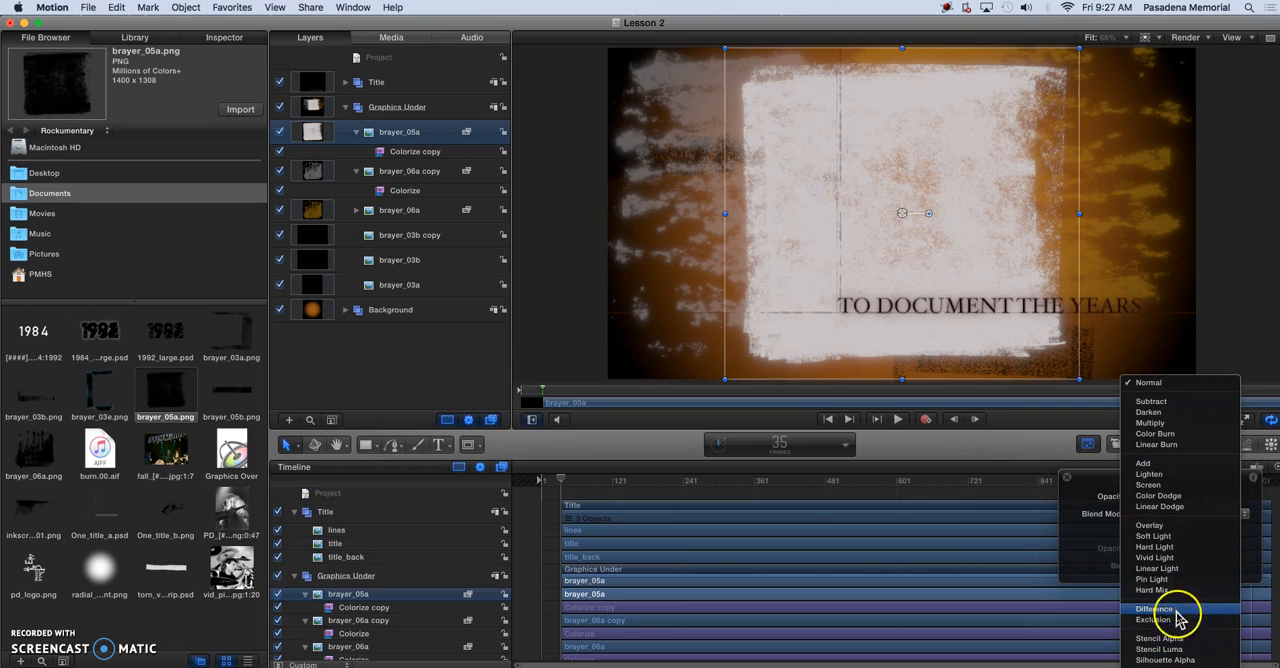
left_click(1168, 578)
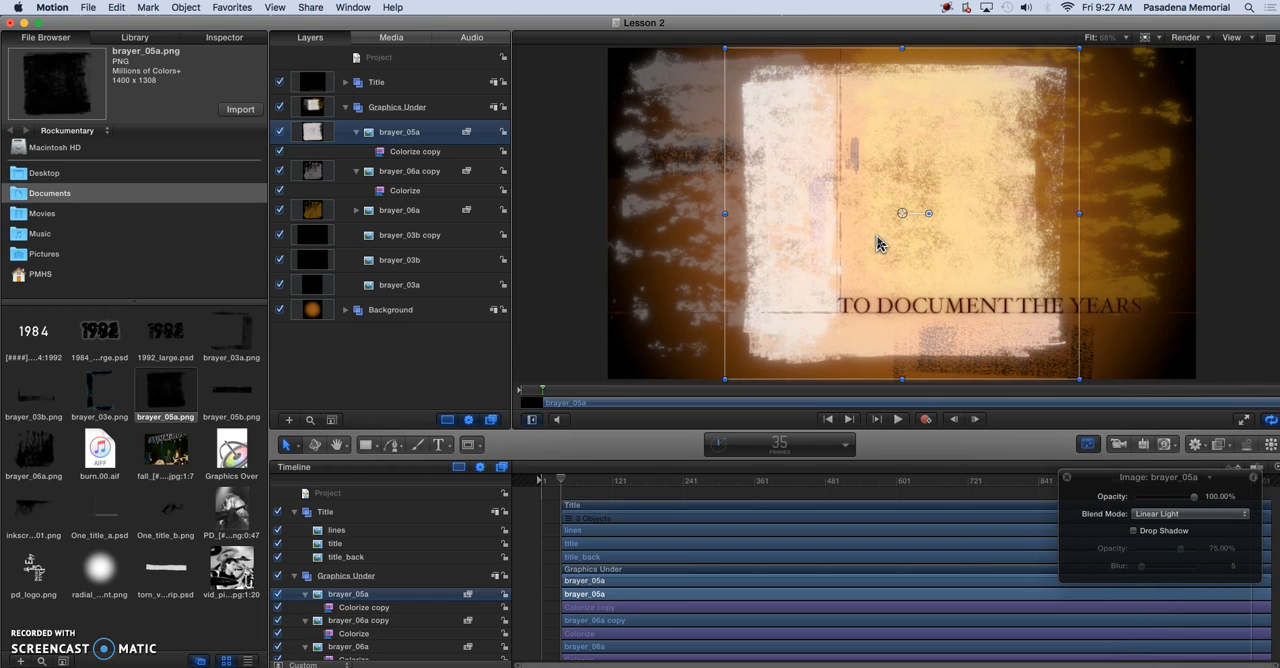
Darken the Remap Black To colour of brayer_05a's Colorize filter to a medium grey
left_click(392, 152)
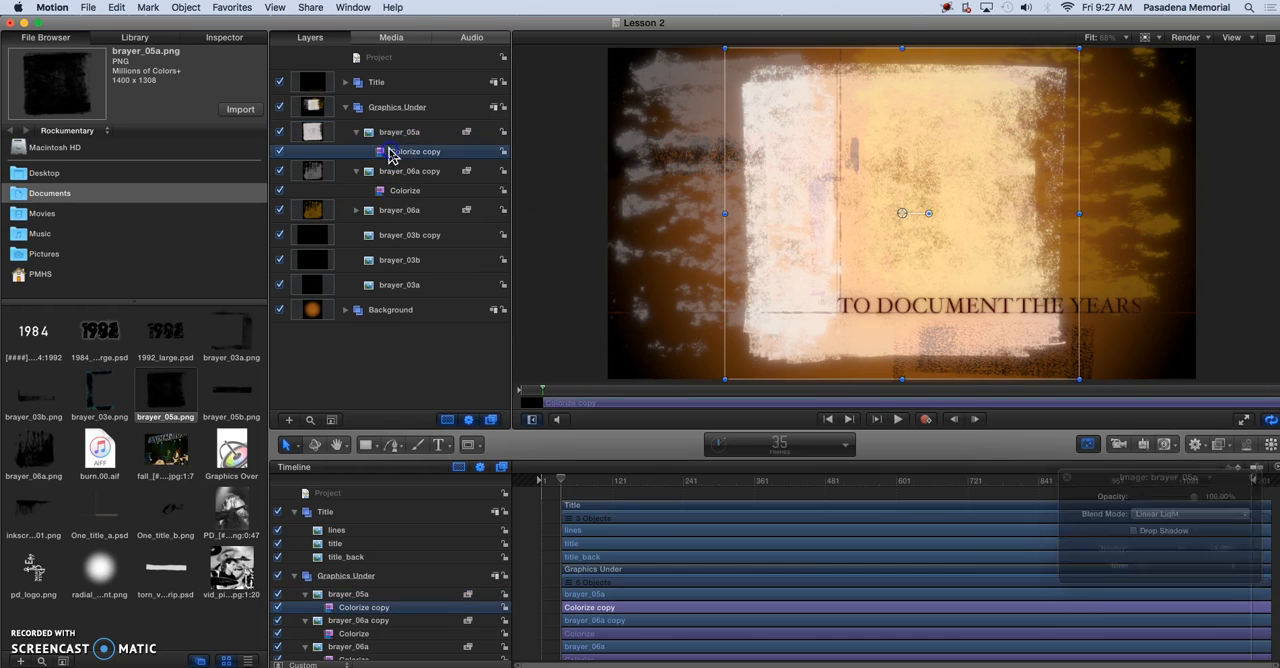
left_click(1147, 498)
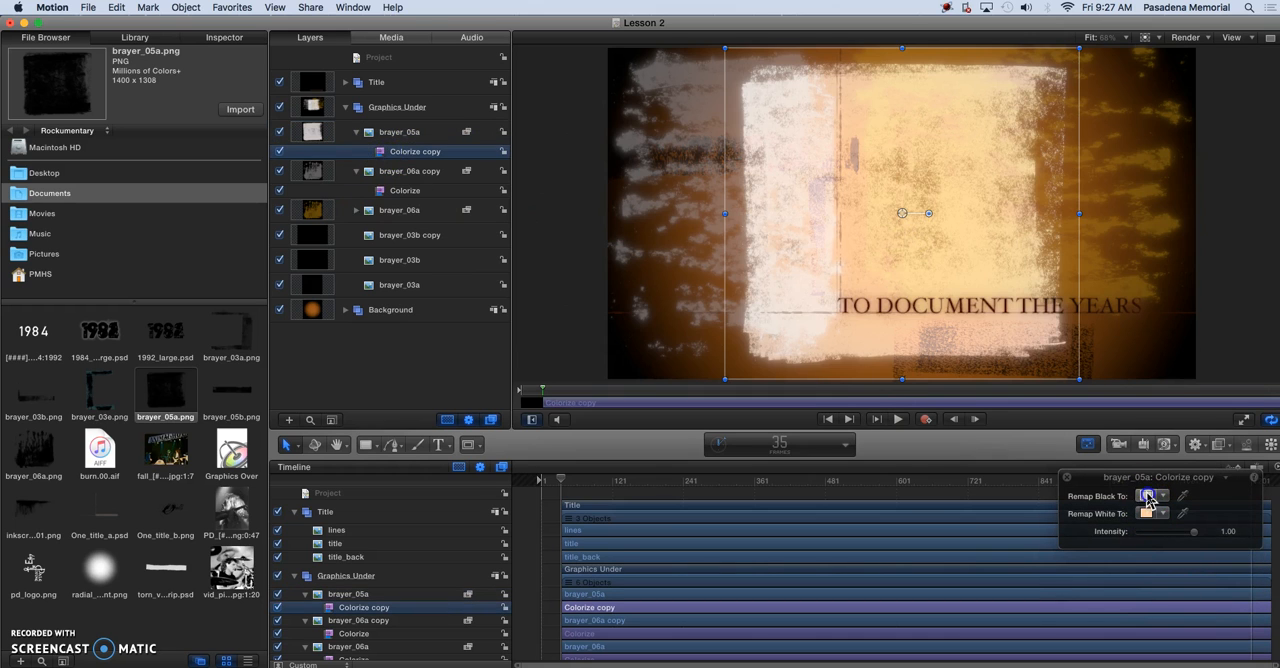
left_click(397, 444)
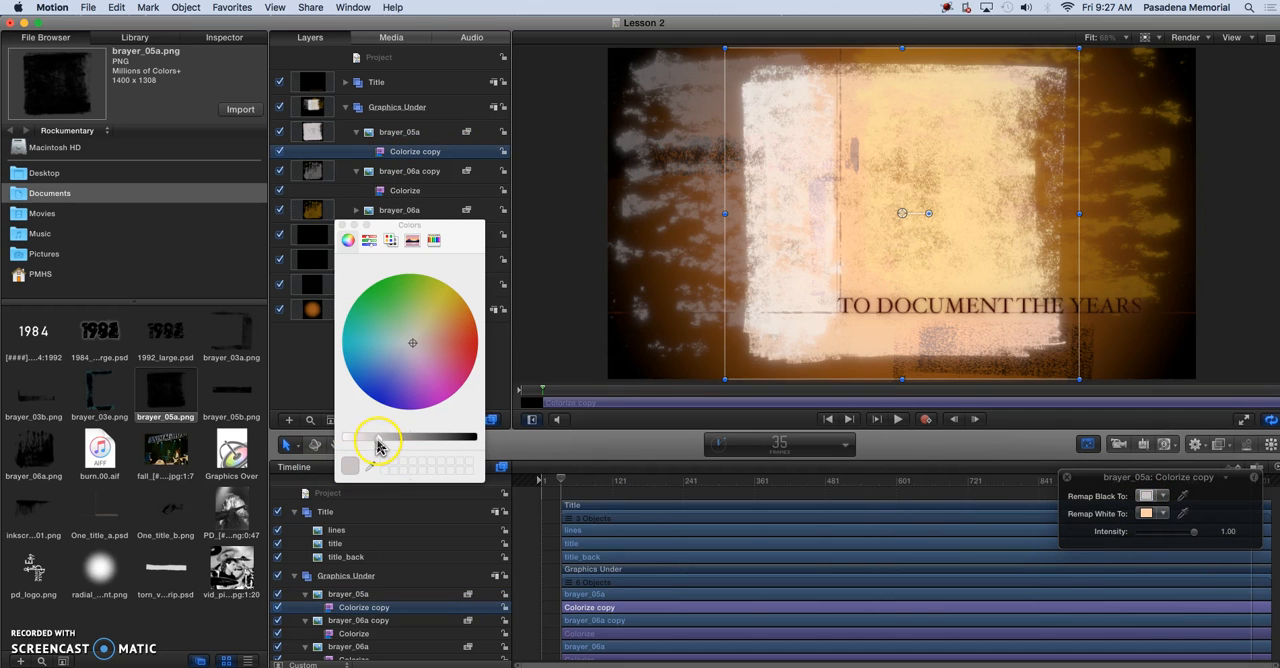
left_click_drag(378, 444, 397, 439)
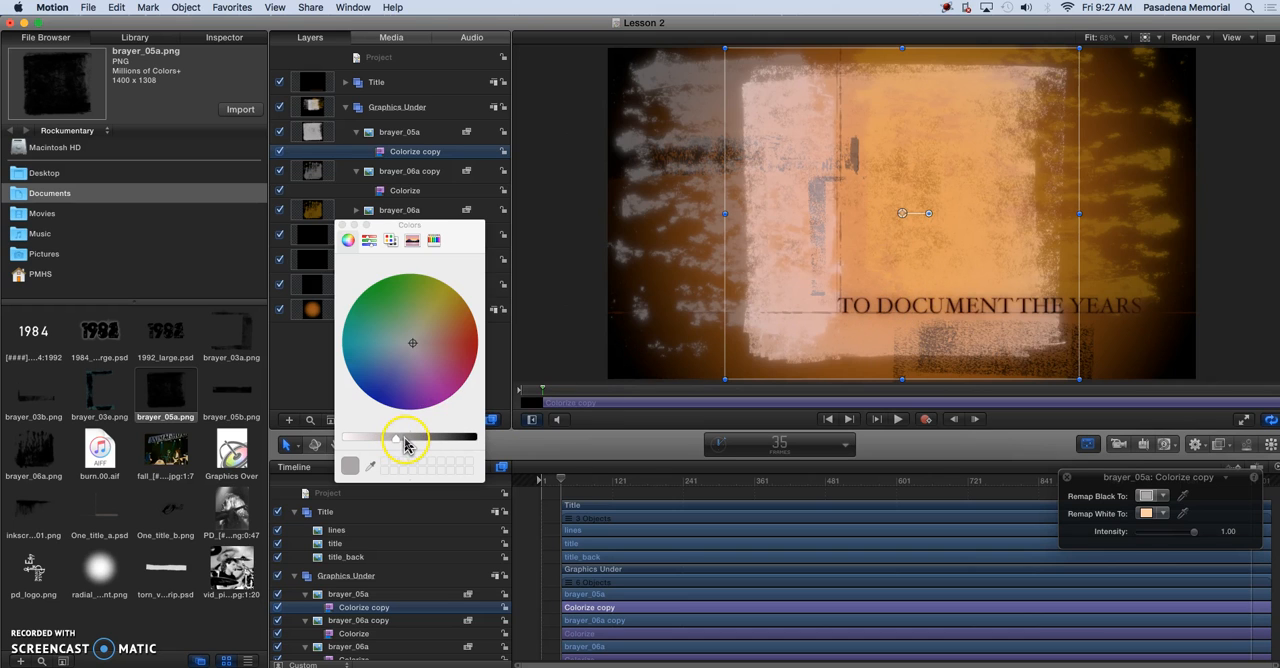
left_click_drag(404, 442, 407, 444)
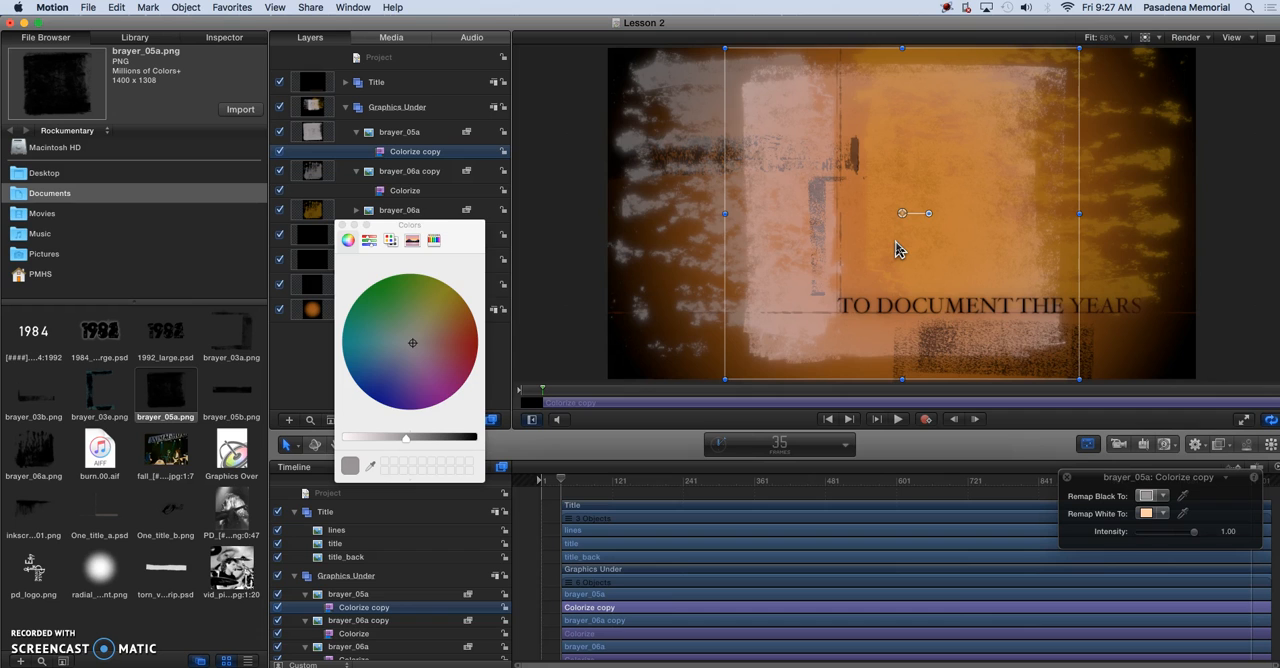
Move brayer_05a to the left side of the canvas, over the pale brayer_06a copy texture, and close the colour picker
left_click_drag(921, 249, 829, 259)
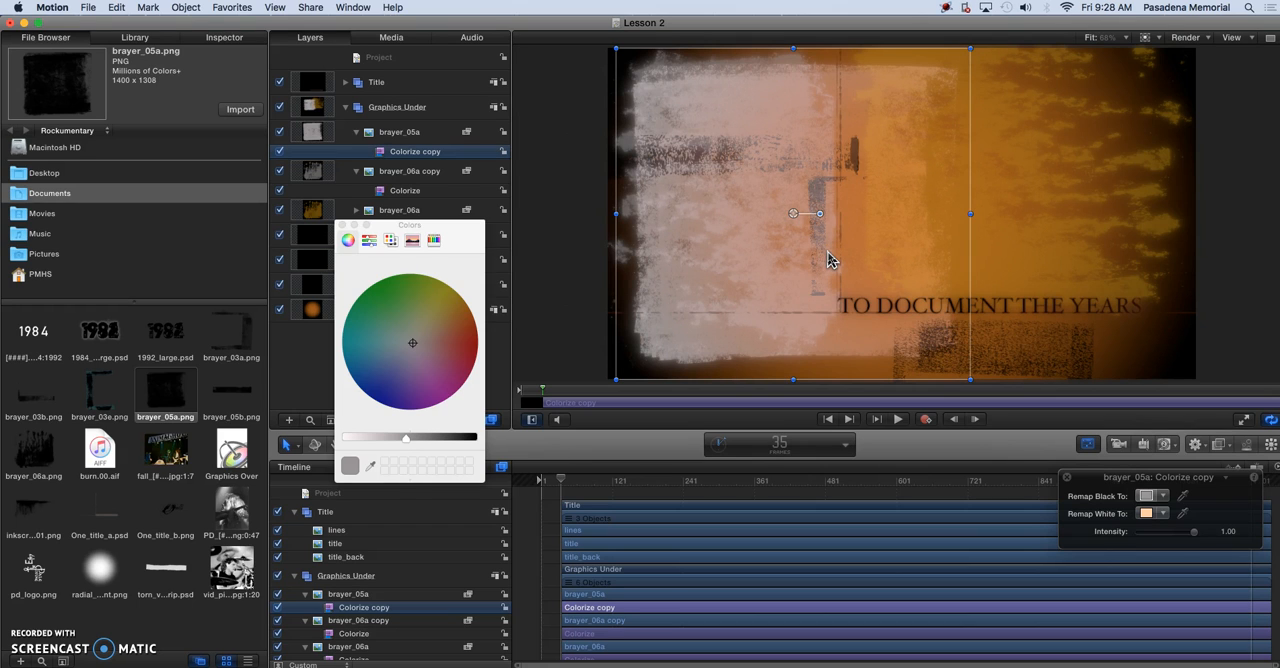
left_click_drag(780, 282, 663, 281)
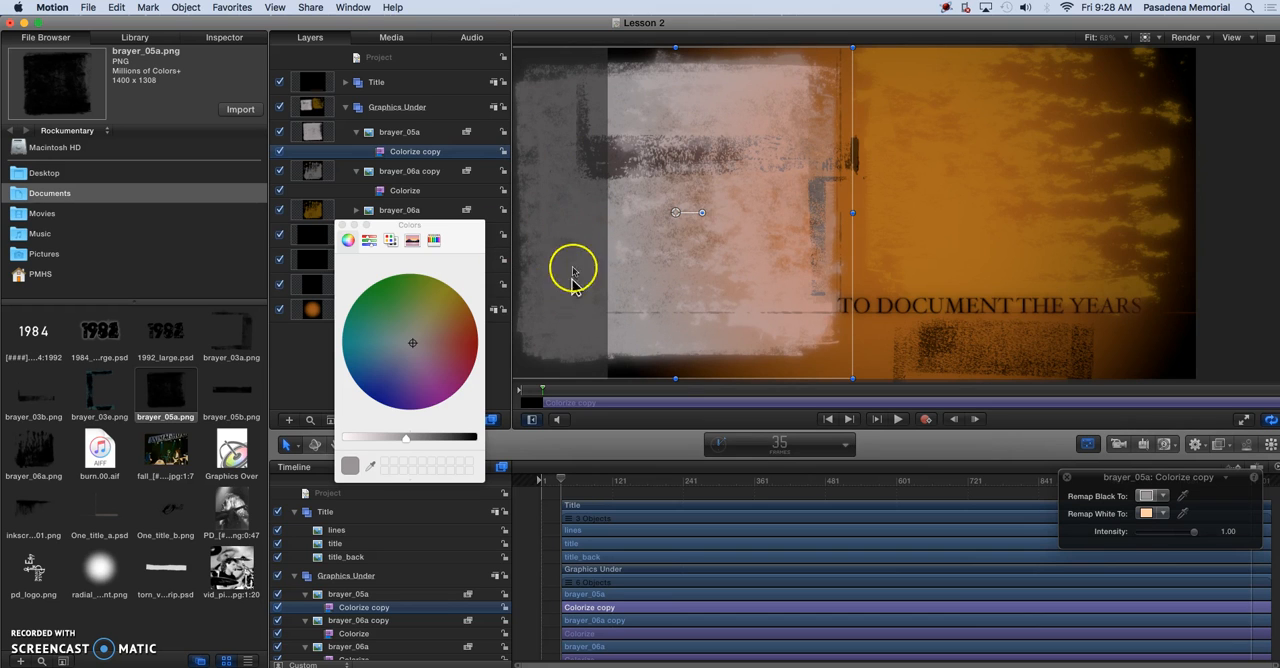
left_click_drag(592, 322, 613, 301)
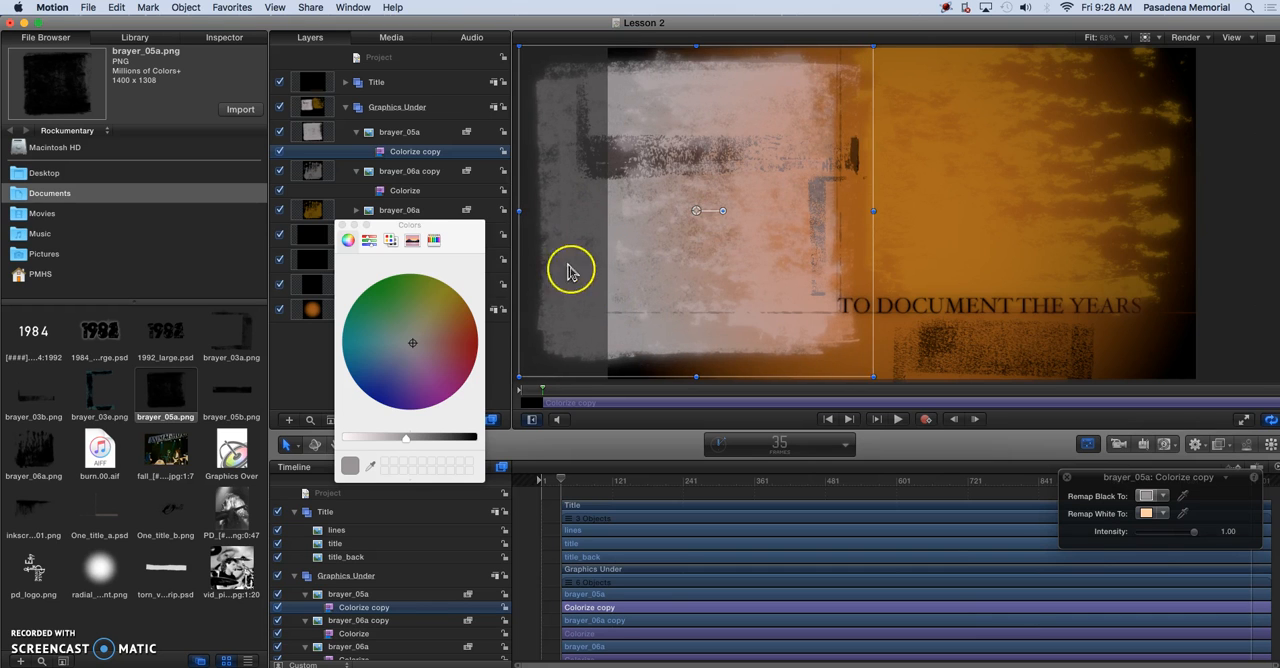
left_click_drag(525, 215, 600, 214)
left_click_drag(700, 218, 729, 258)
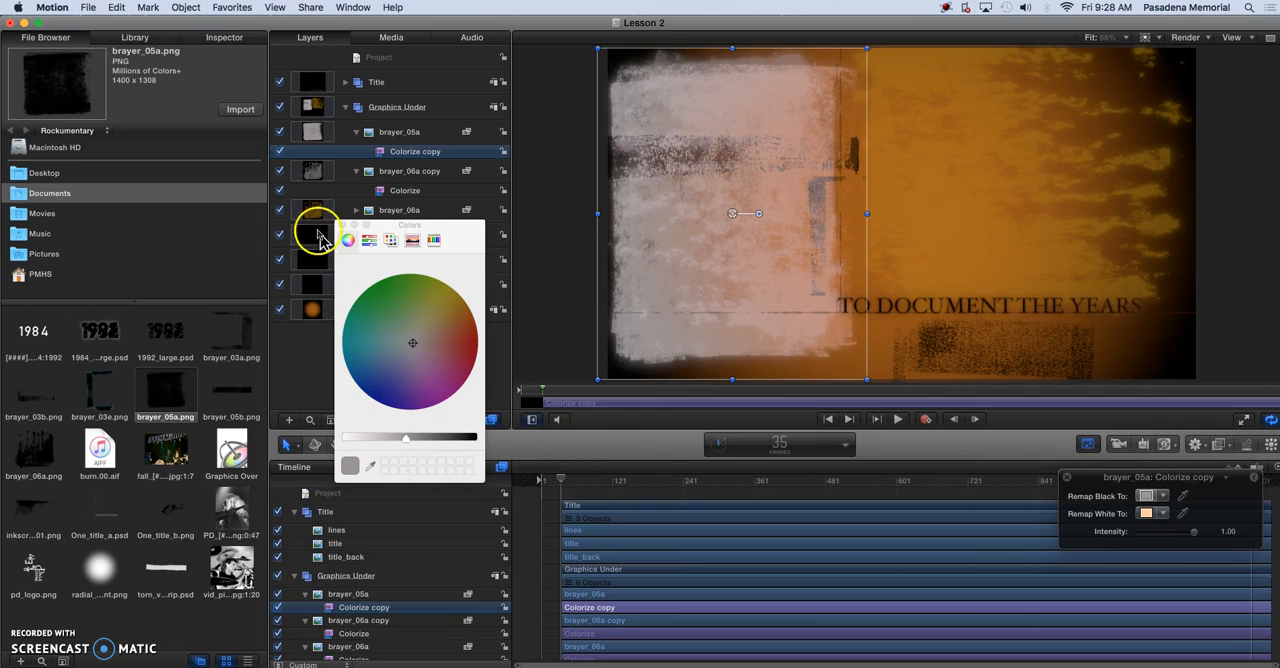
left_click(342, 226)
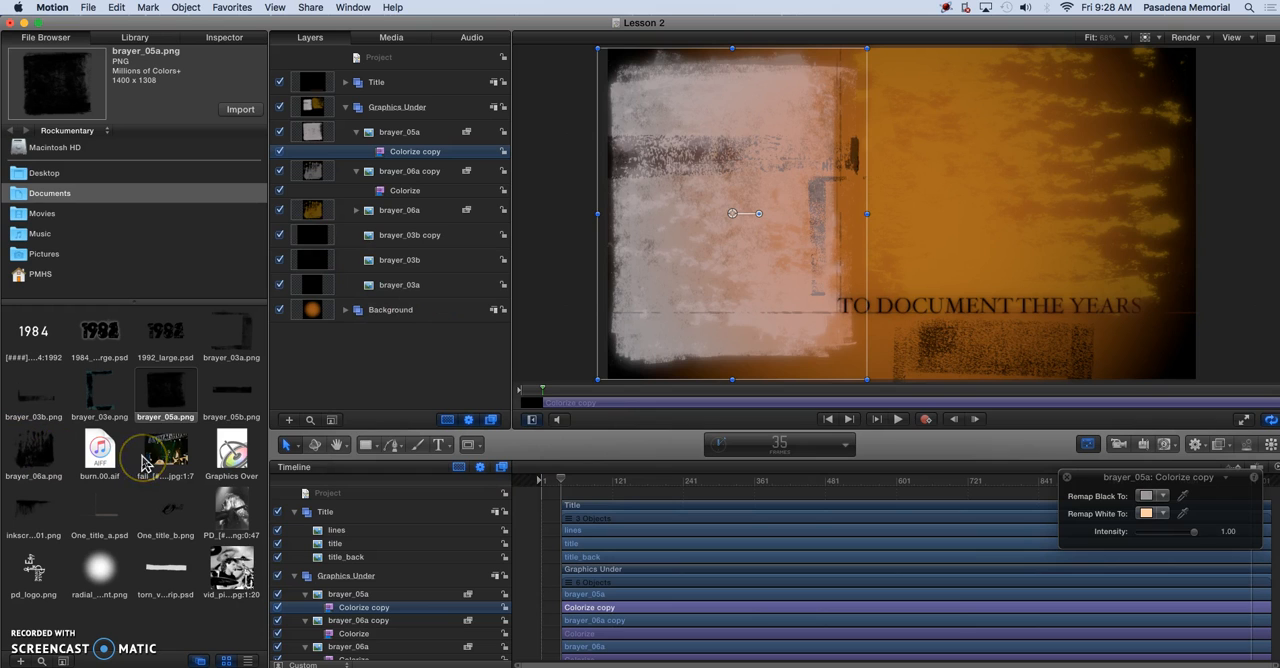
Add brayer_05b.png to the middle of the canvas and rotate it to stand vertically
left_click(232, 394)
left_click_drag(232, 400, 852, 271)
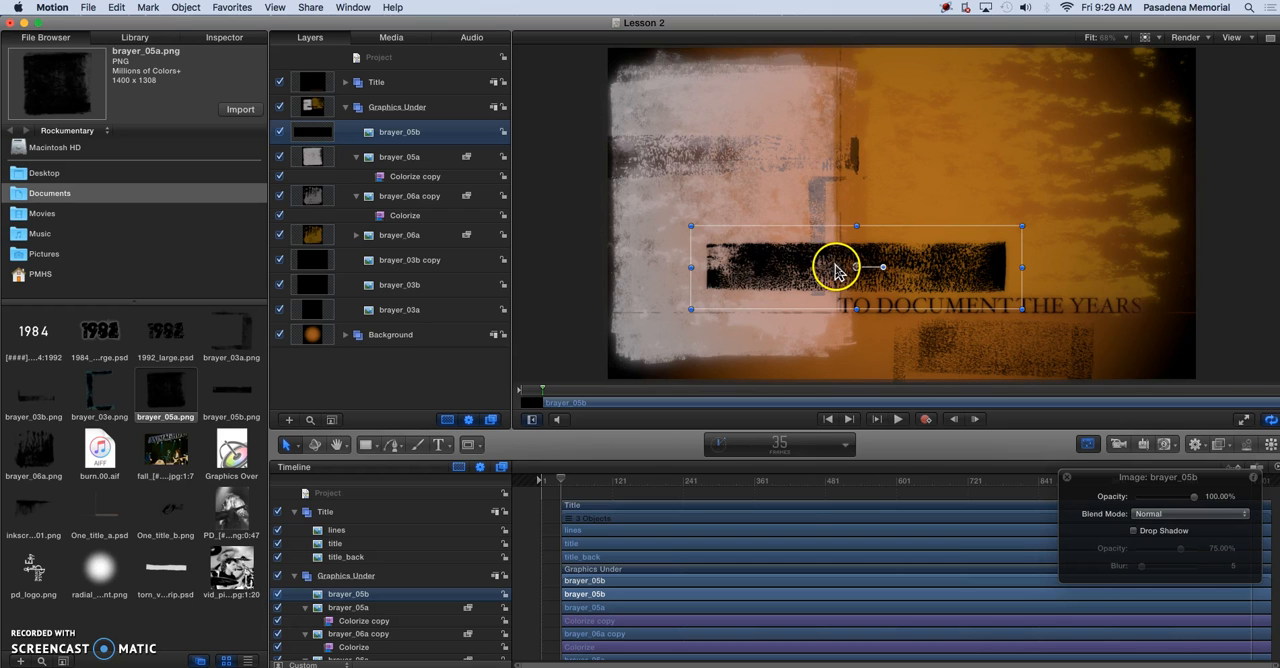
left_click_drag(883, 269, 856, 231)
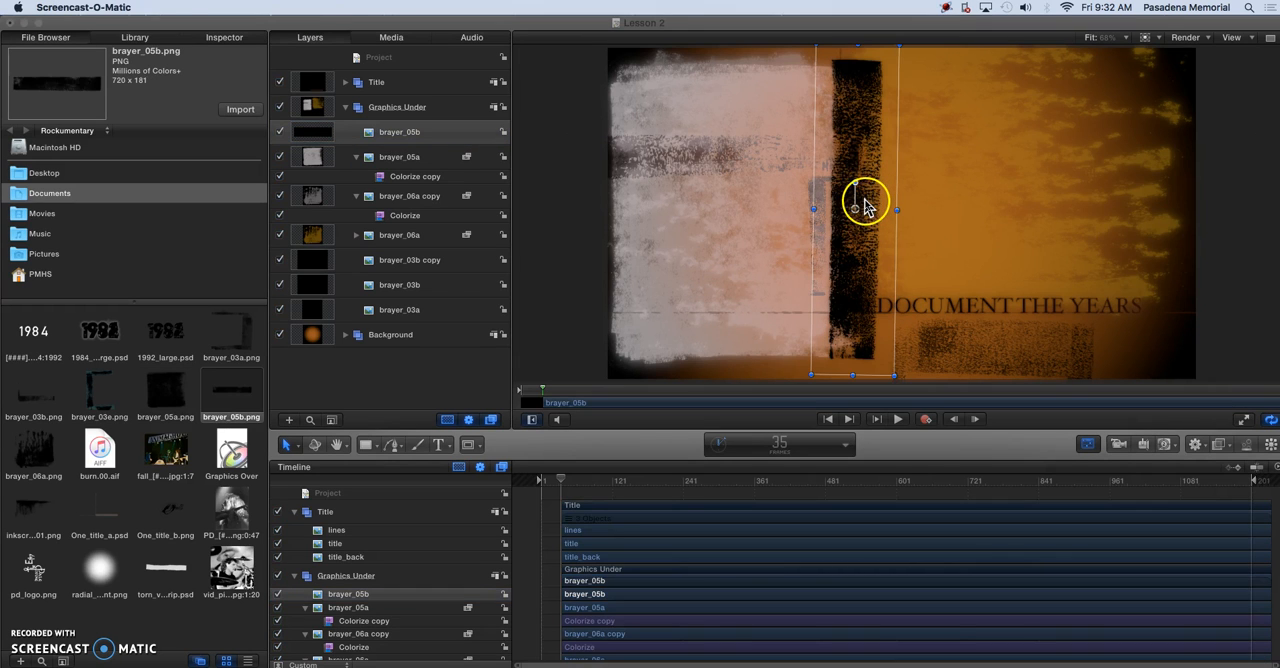
Move the vertical brayer_05b strip up past the canvas's upper edge so its lower end meets the title line
left_click(866, 207)
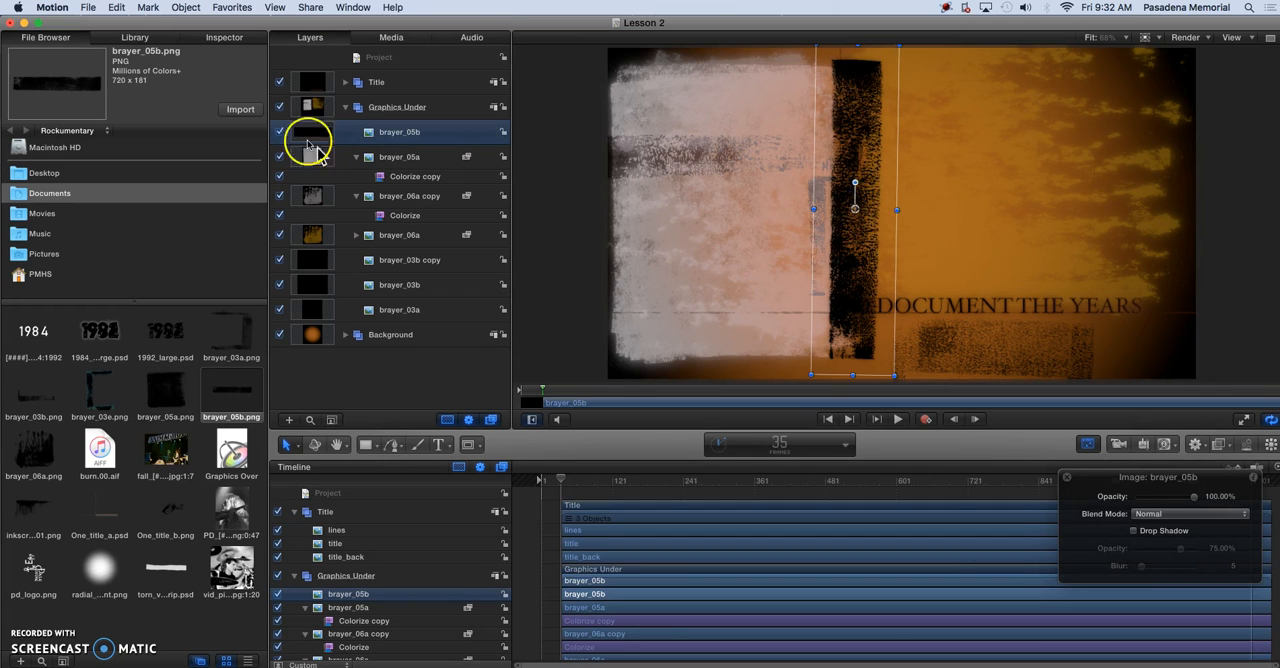
left_click_drag(862, 167, 838, 142)
left_click_drag(835, 142, 855, 108)
left_click(835, 280)
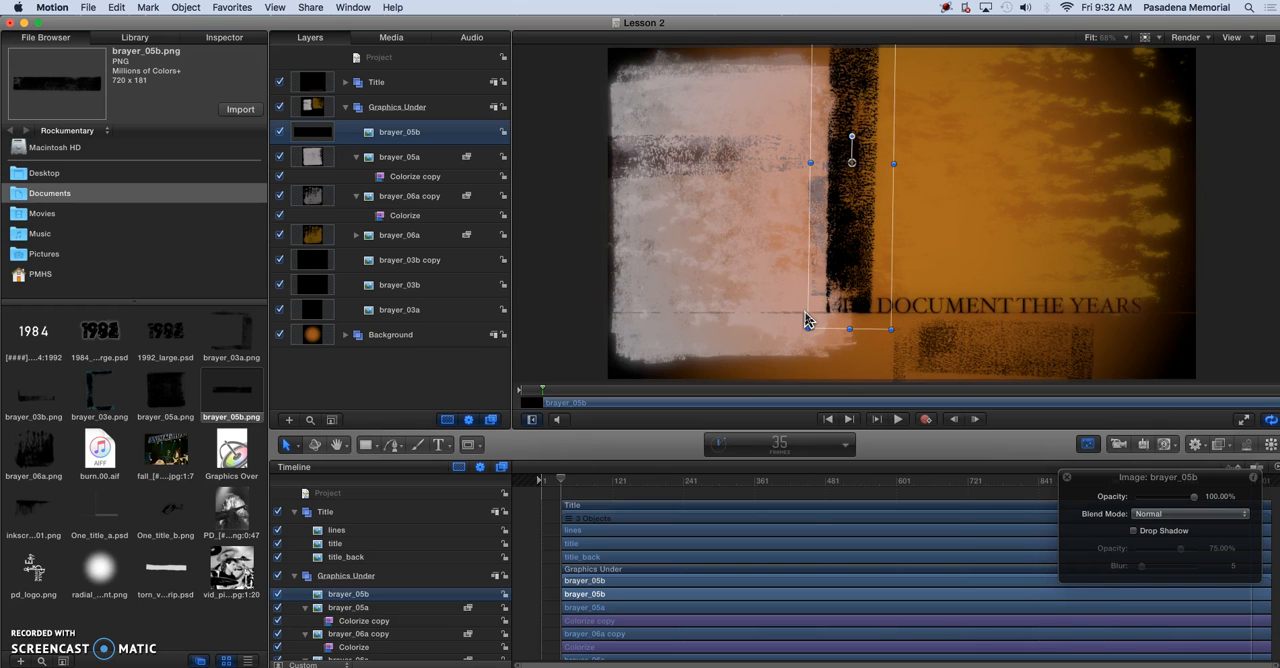
Copy brayer_05a's Colorize filter onto brayer_05b and set its Remap Black To colour to dark red
left_click(408, 177)
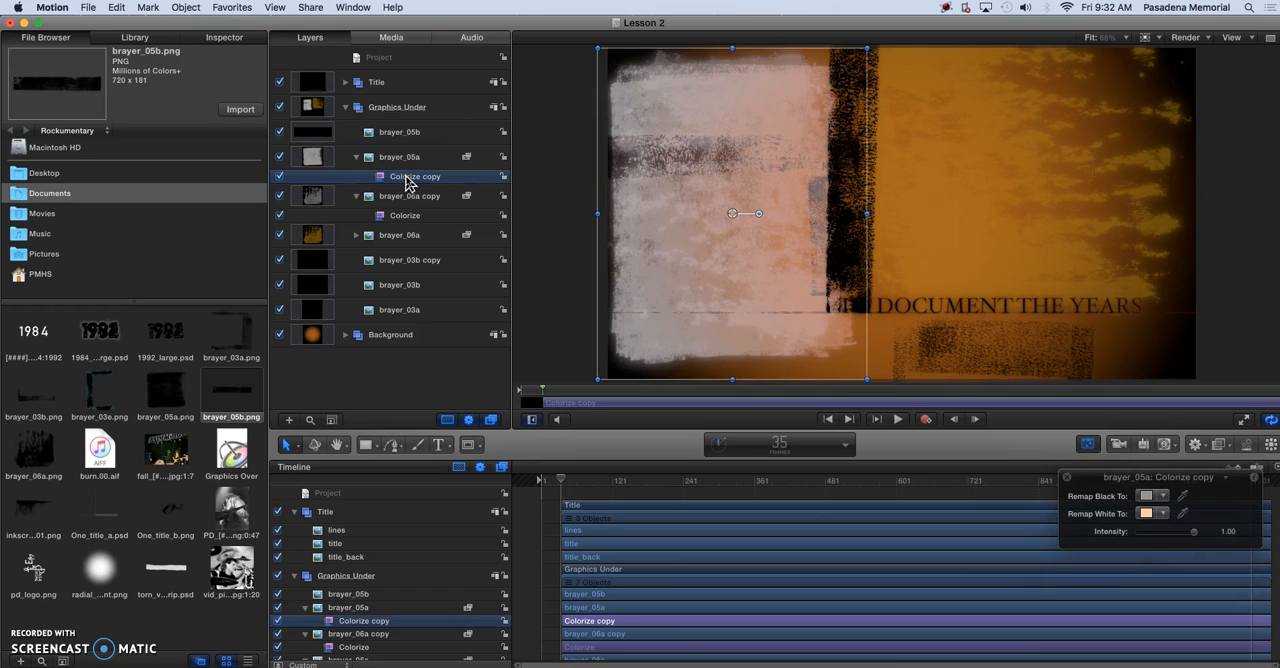
left_click_drag(406, 185, 413, 141)
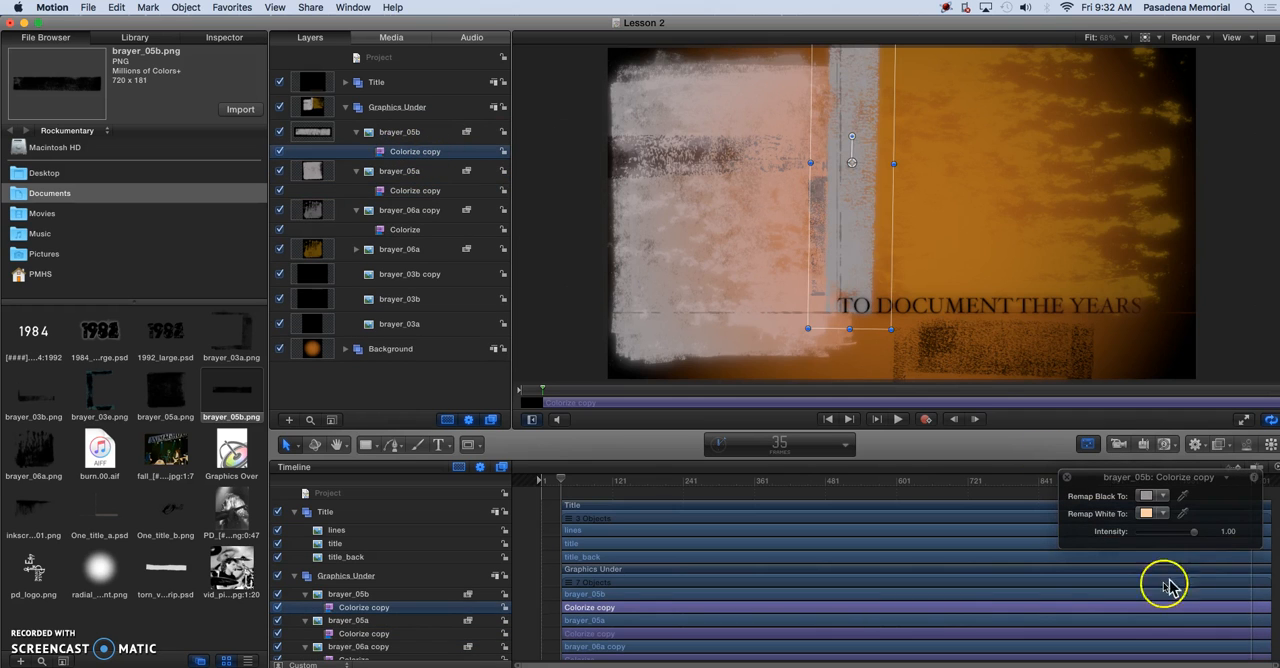
left_click_drag(1163, 500, 1187, 503)
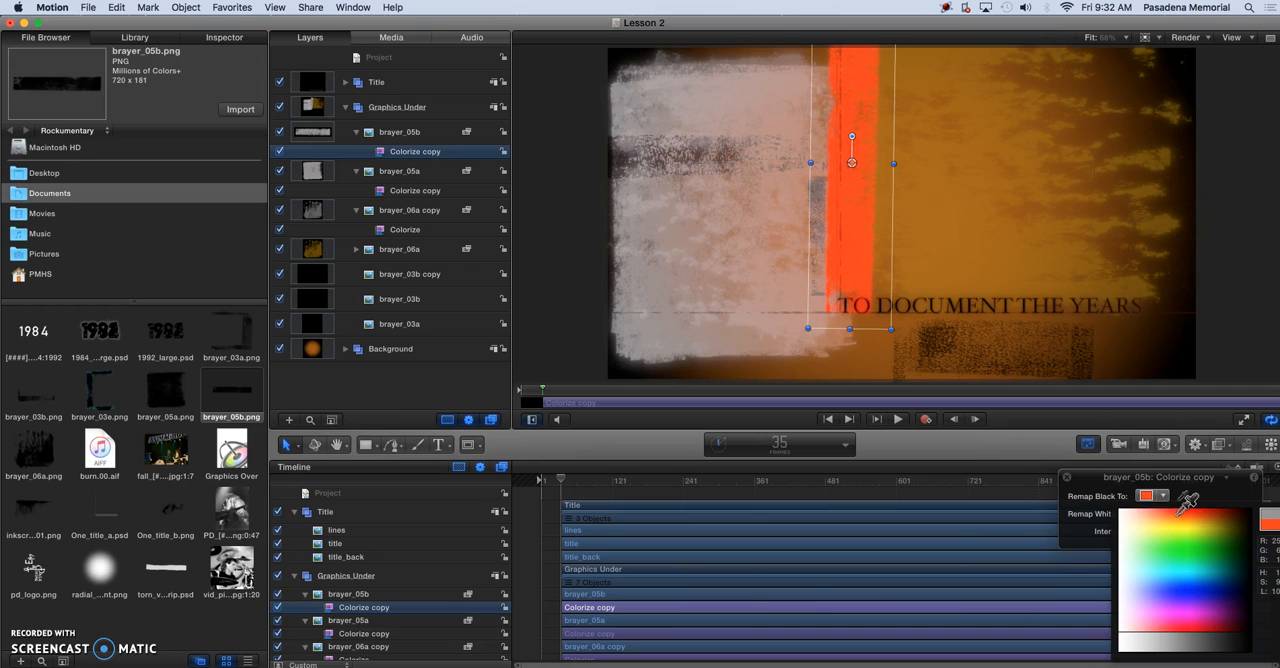
left_click_drag(1187, 503, 1222, 508)
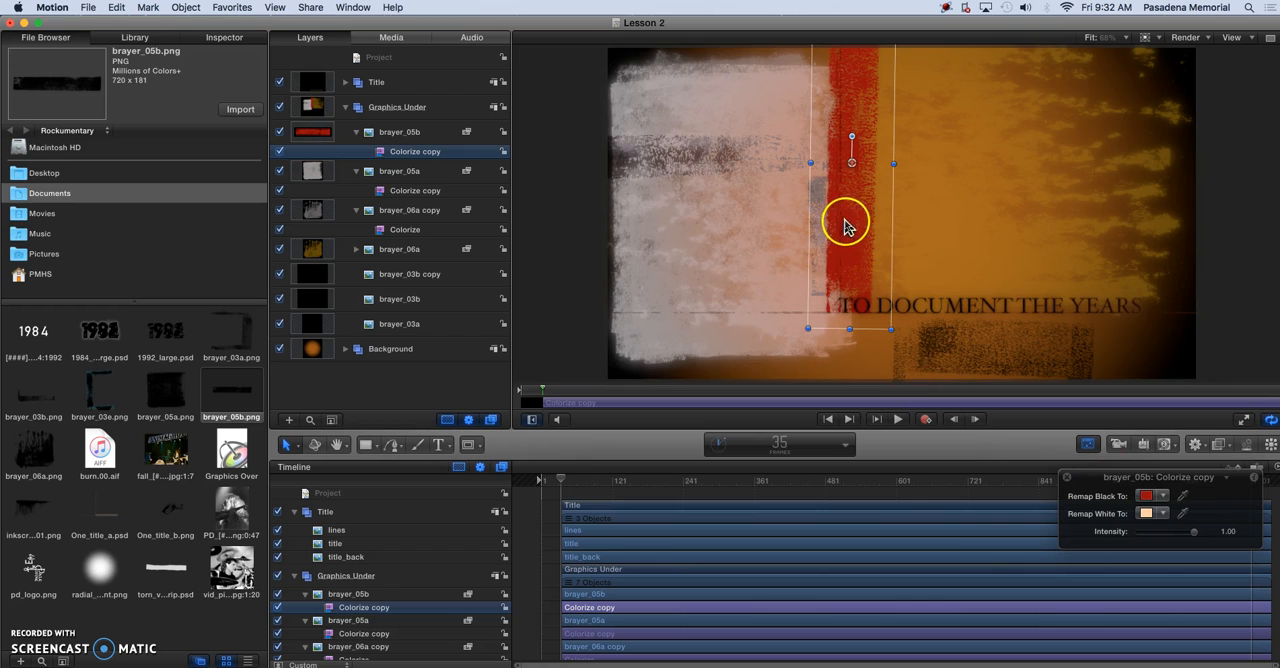
Shift the red brayer_05b strip slightly left over the edge of the pale block and lower its opacity to 85.26%
mouse_move(846, 214)
left_mouse_down()
mouse_move(840, 230)
mouse_move(835, 221)
left_mouse_up()
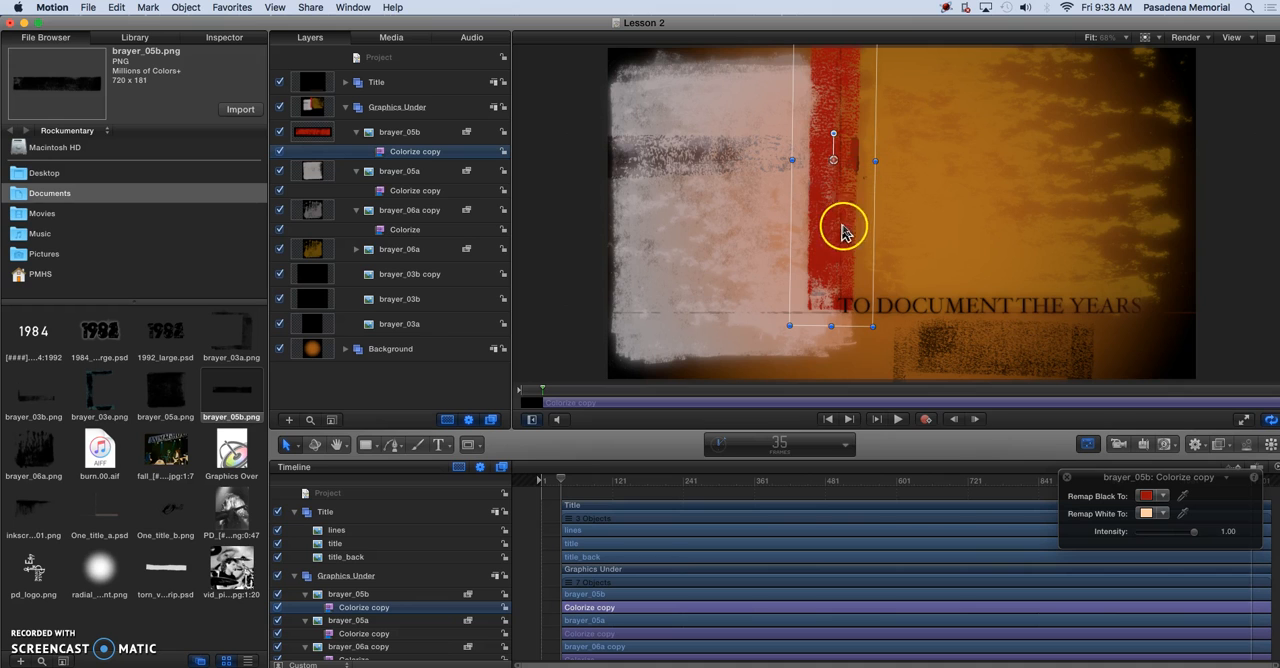
left_click(394, 131)
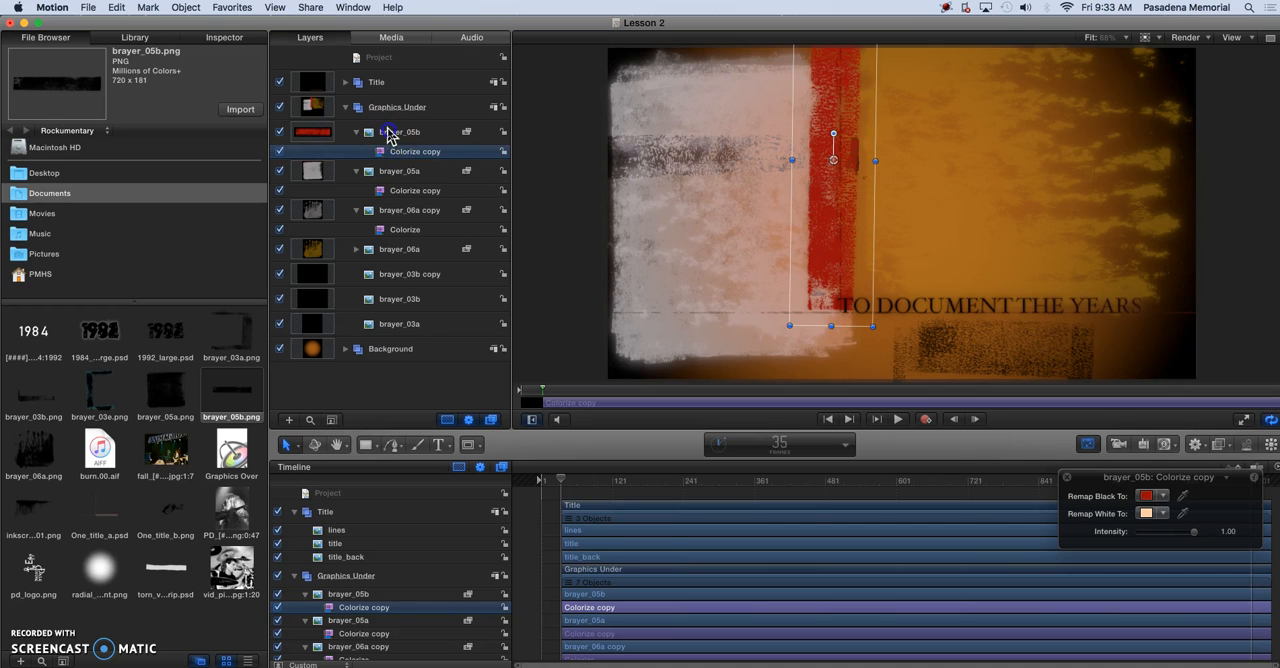
left_click_drag(1195, 497, 1186, 498)
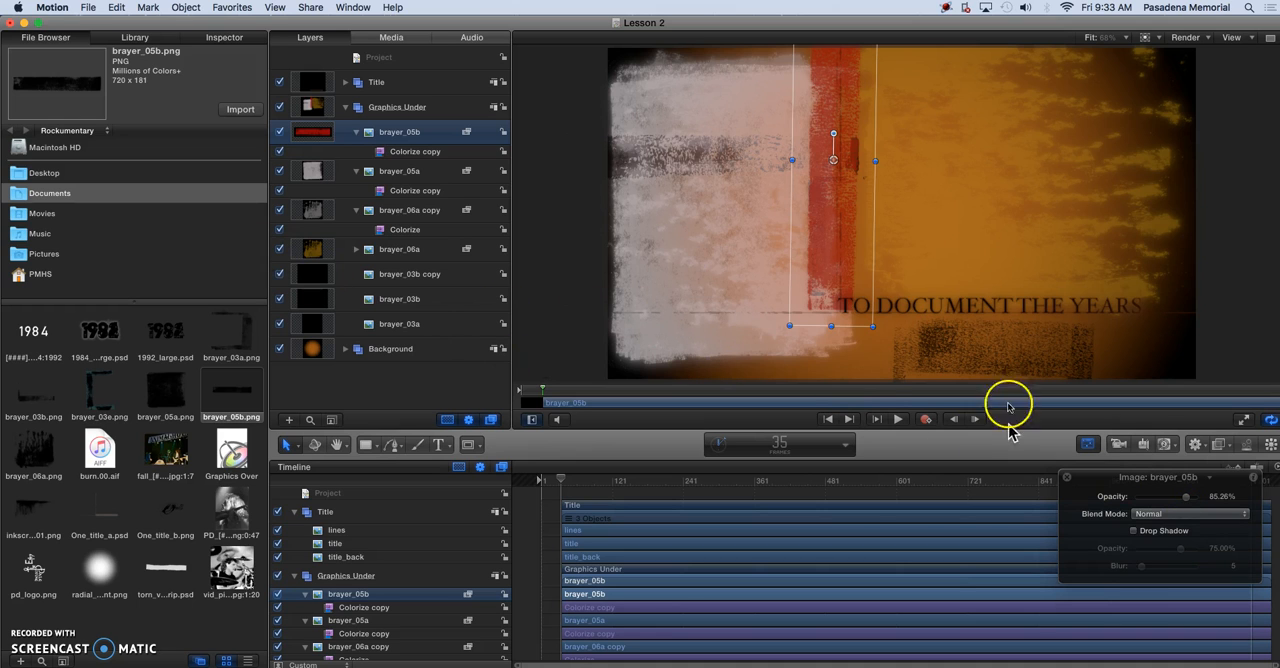
Adjust the Remap Black To colour of brayer_05b's Colorize filter to a slightly darker red, and reselect the brayer_05b layer
left_click(412, 152)
left_click(1163, 497)
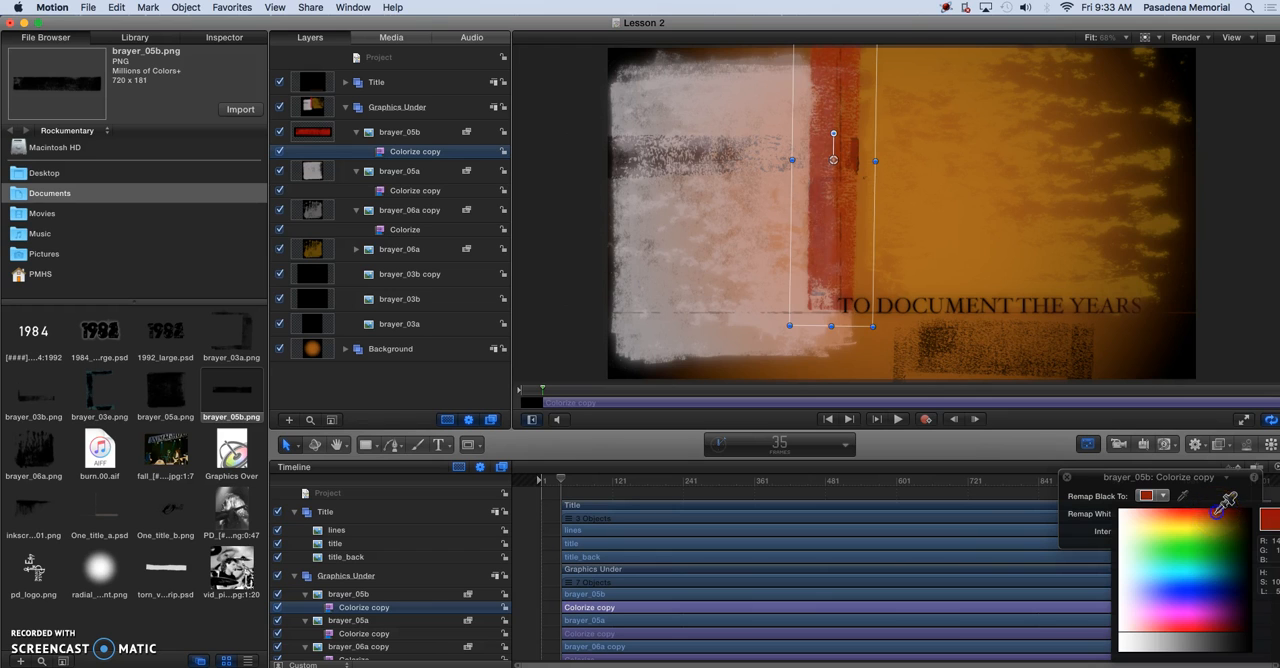
left_click(1218, 507)
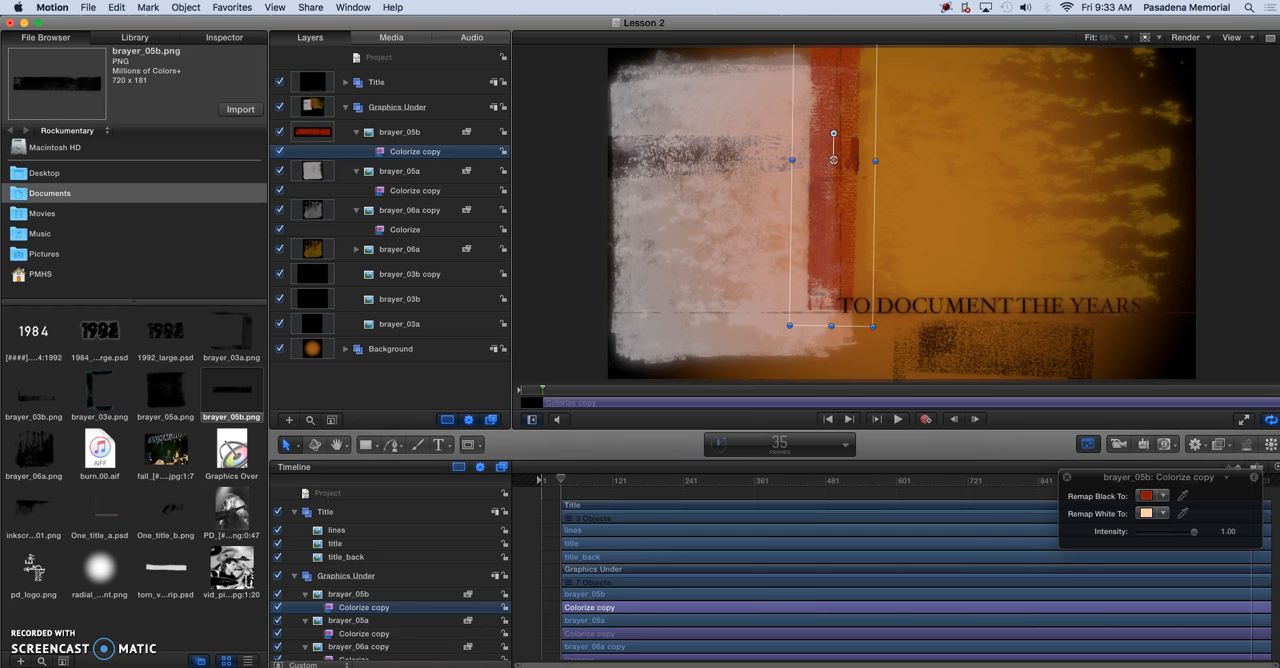
left_click(400, 133)
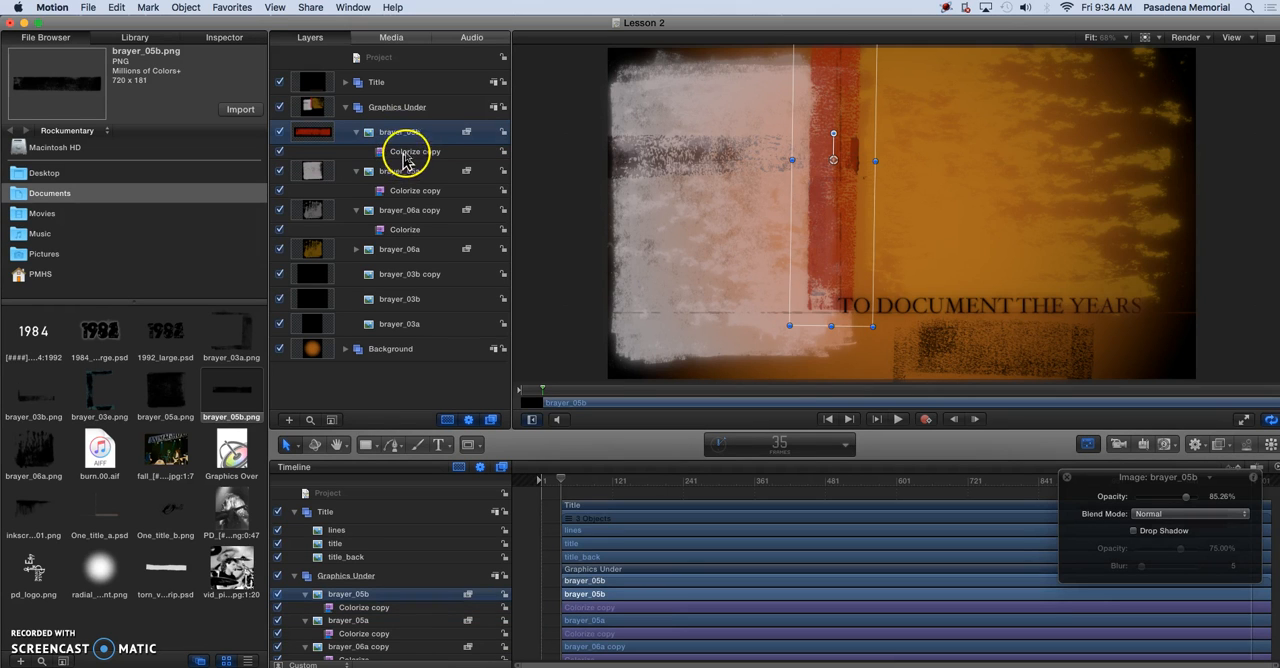
Change the blend mode of the red brayer_05b layer to Multiply
left_click(408, 140)
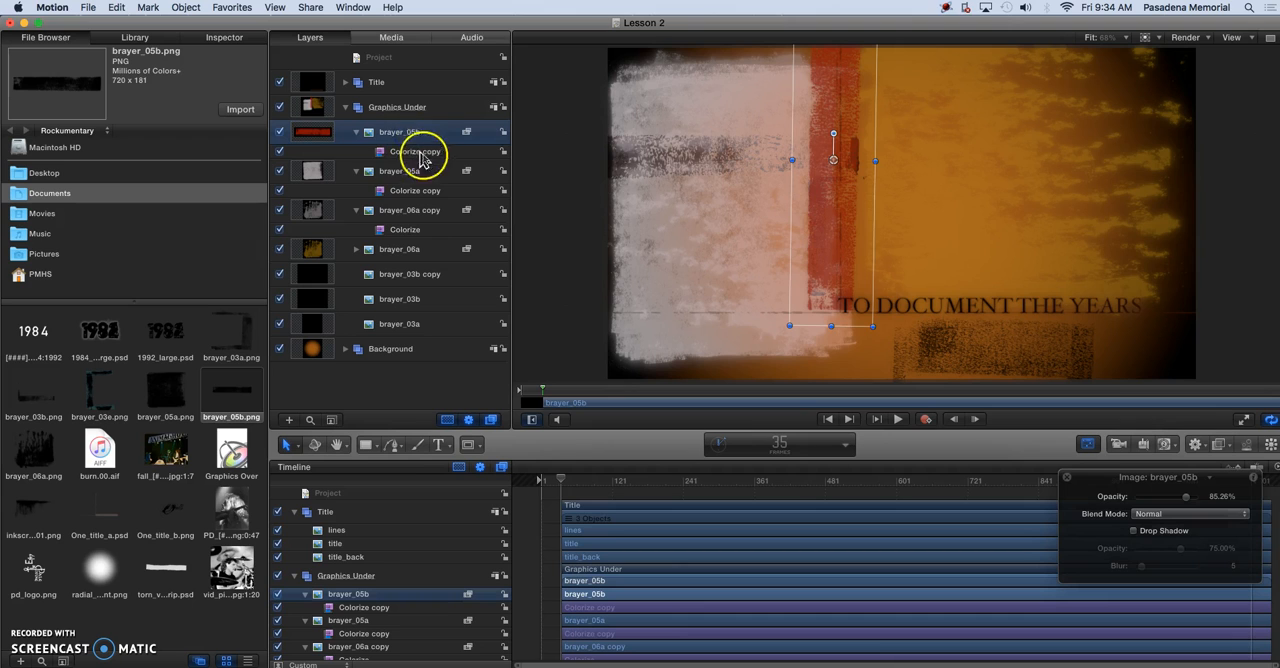
left_click(484, 137)
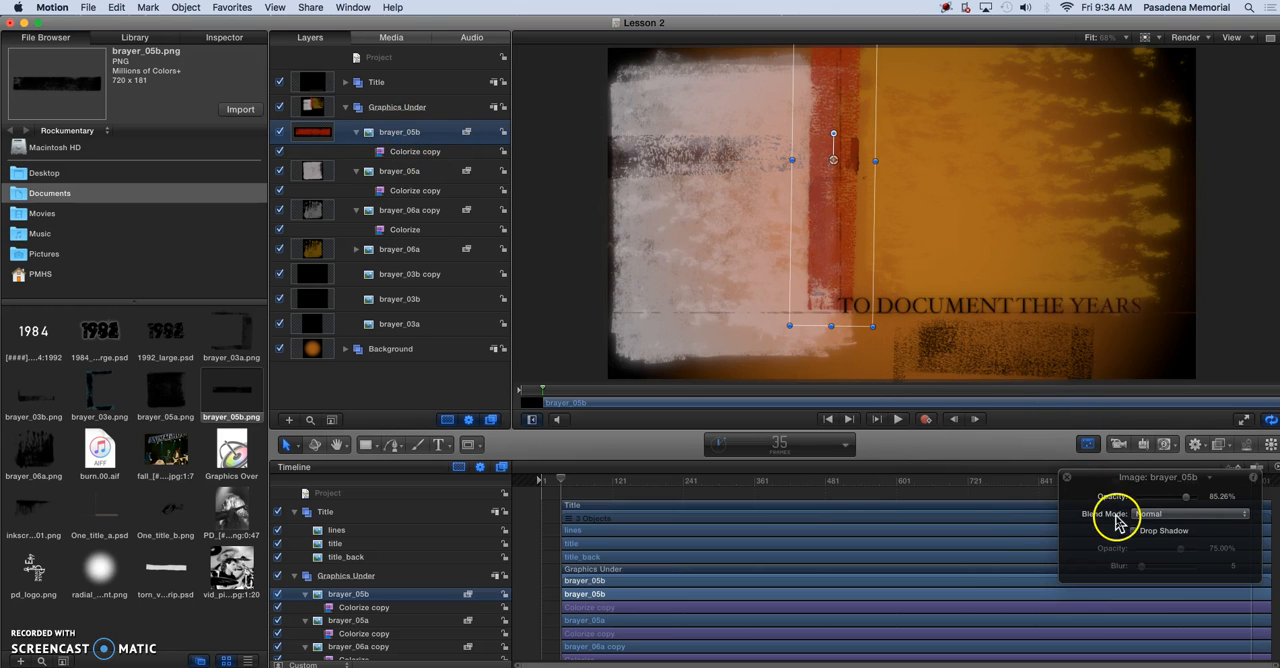
left_click(1163, 516)
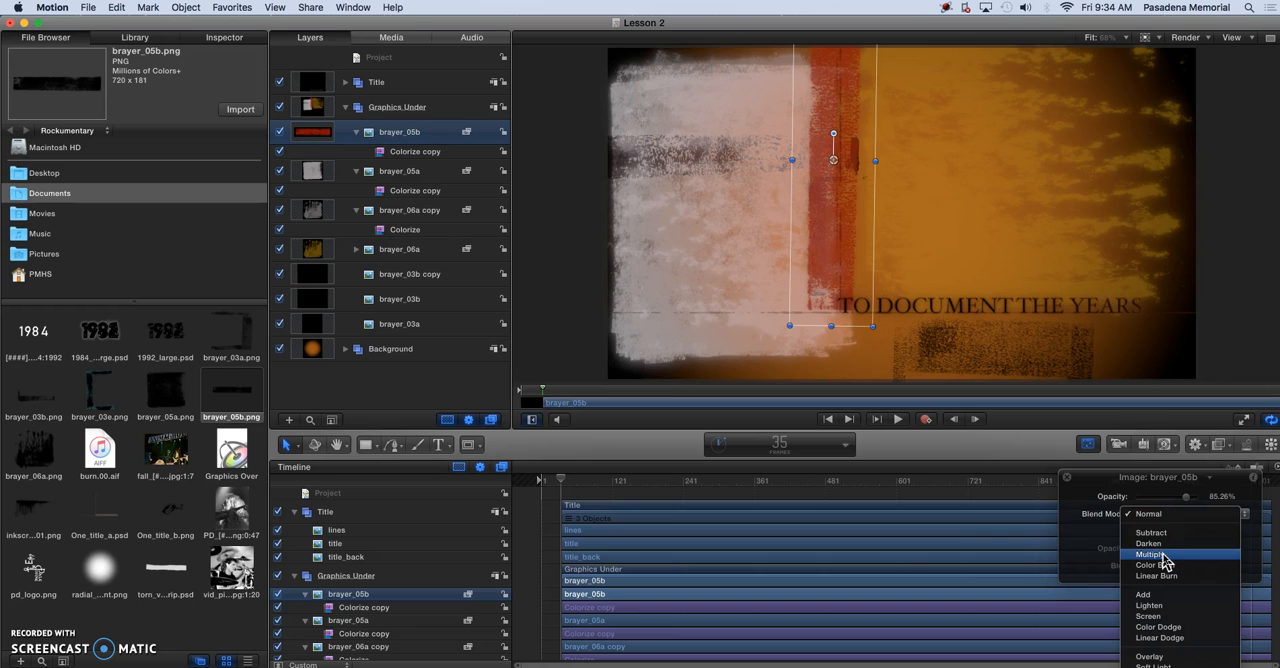
left_click(1163, 556)
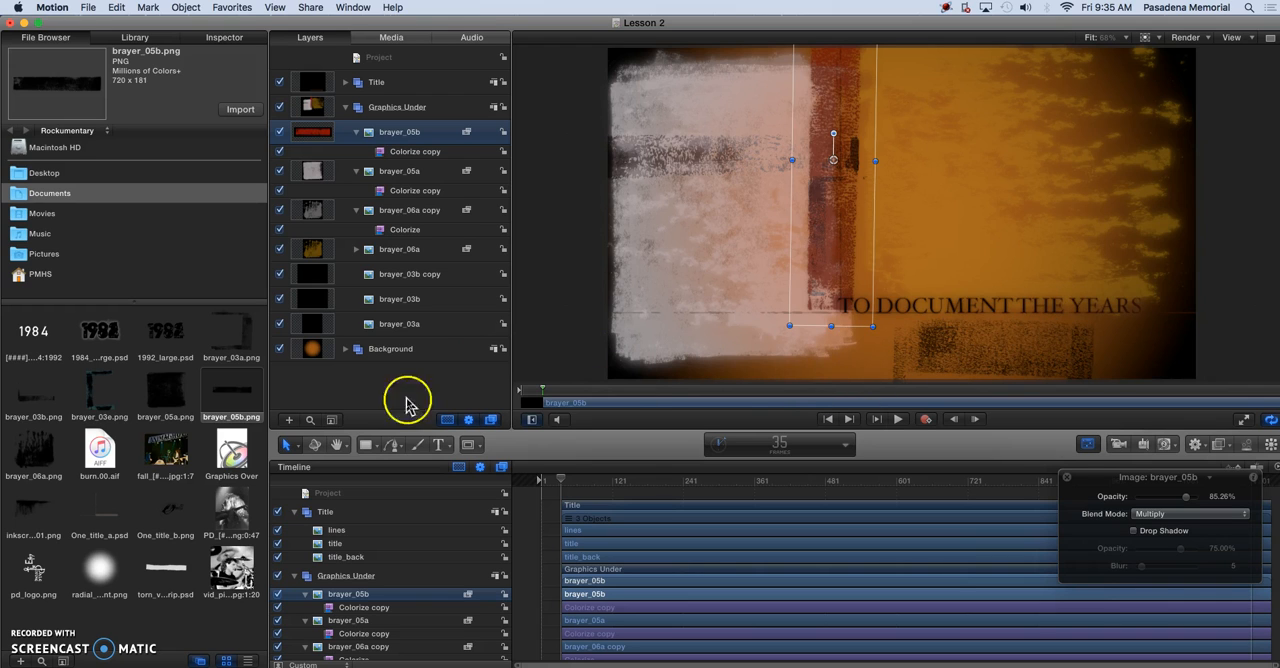
Import torn_vellum_strip.psd into the Graphics Under group and move the strip down behind the title text
left_click(160, 577)
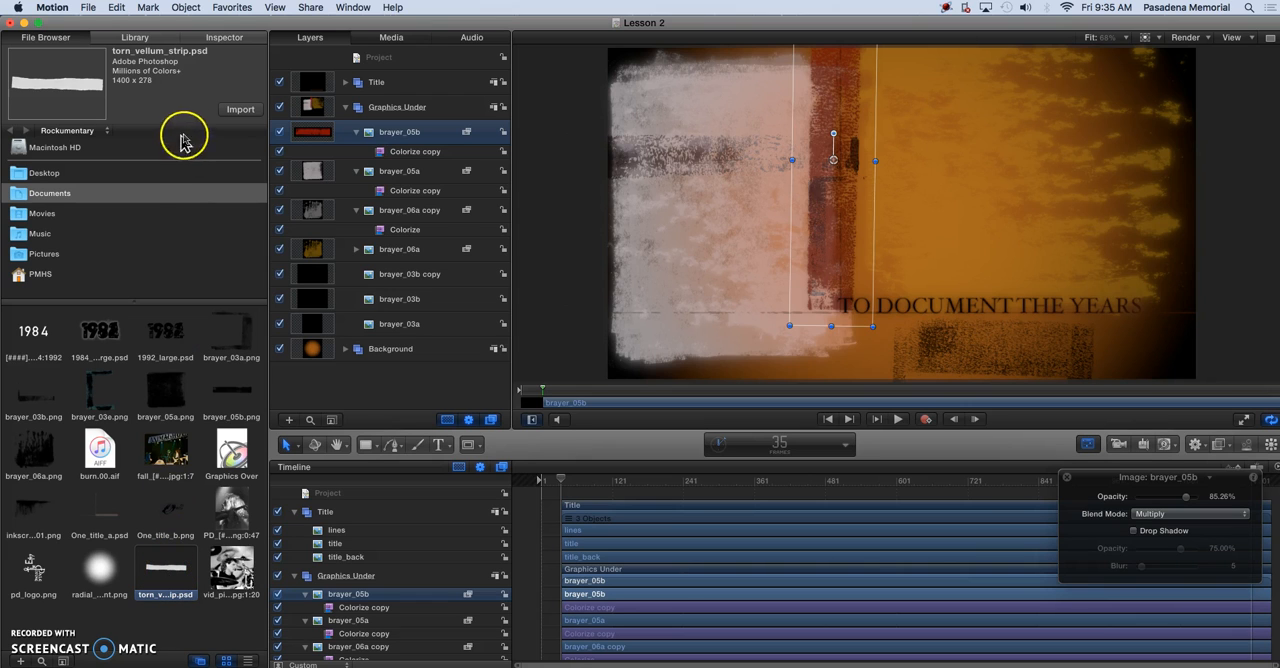
left_click(240, 109)
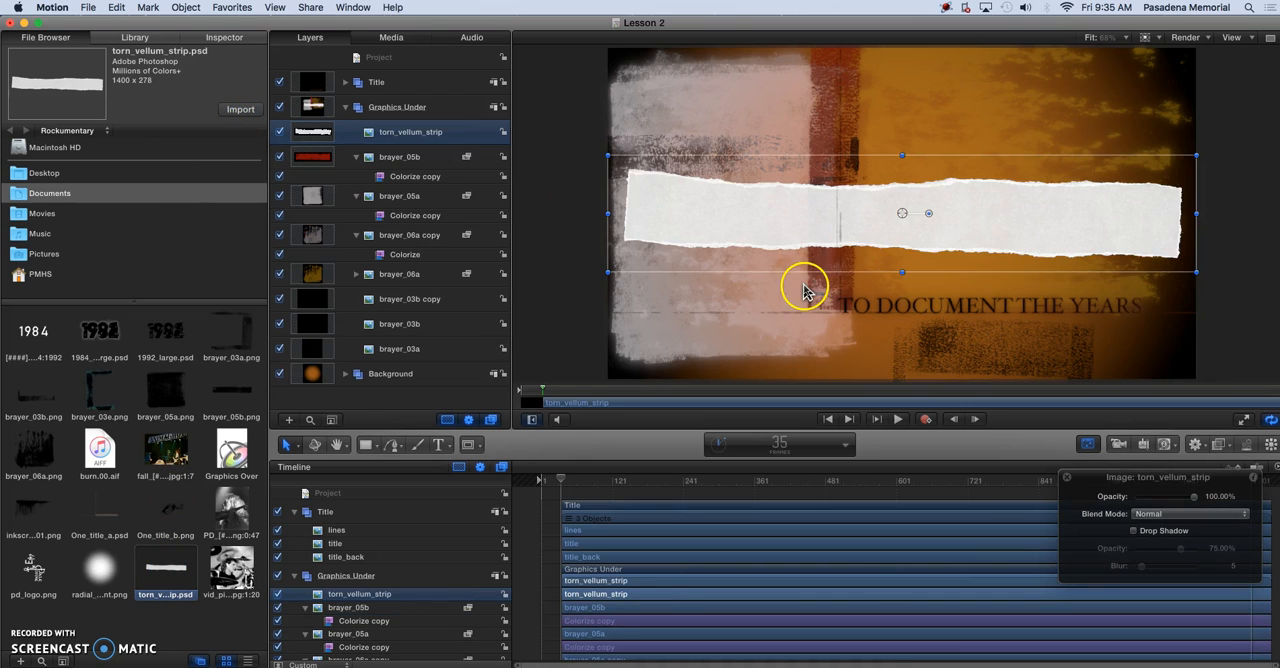
left_click_drag(783, 232, 790, 315)
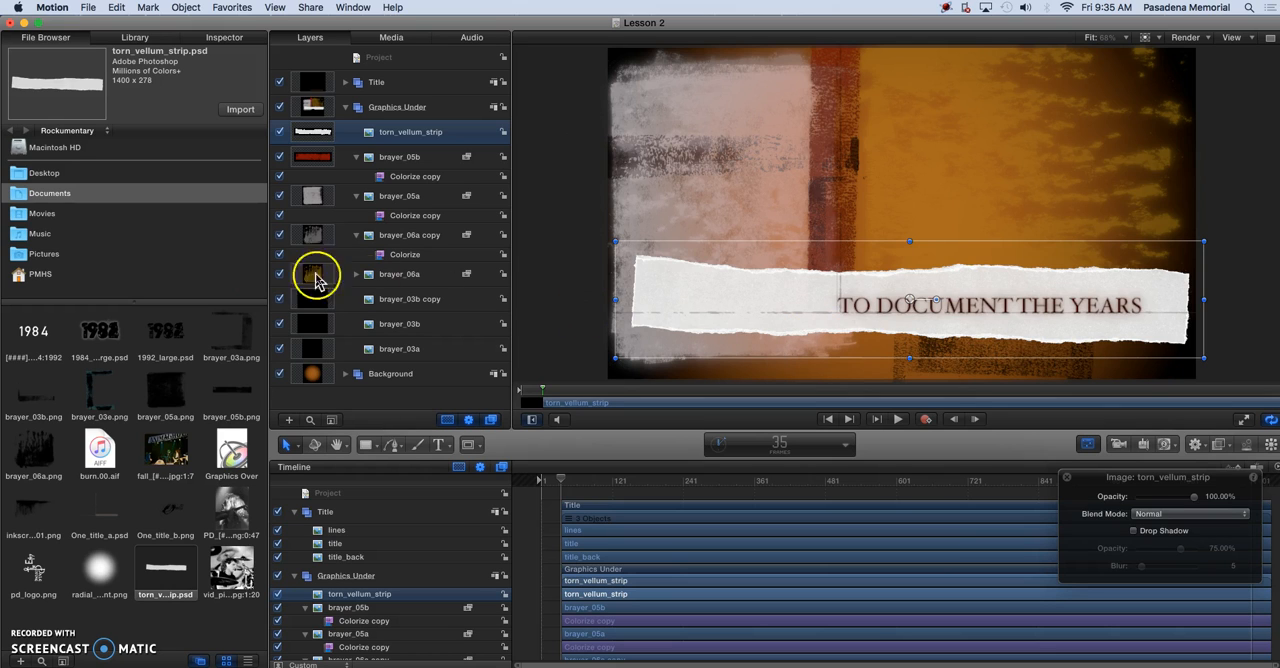
Set torn_vellum_strip's scale to 100% and nudge it slightly down and left so it spans the canvas width
left_click(224, 45)
left_click(38, 132)
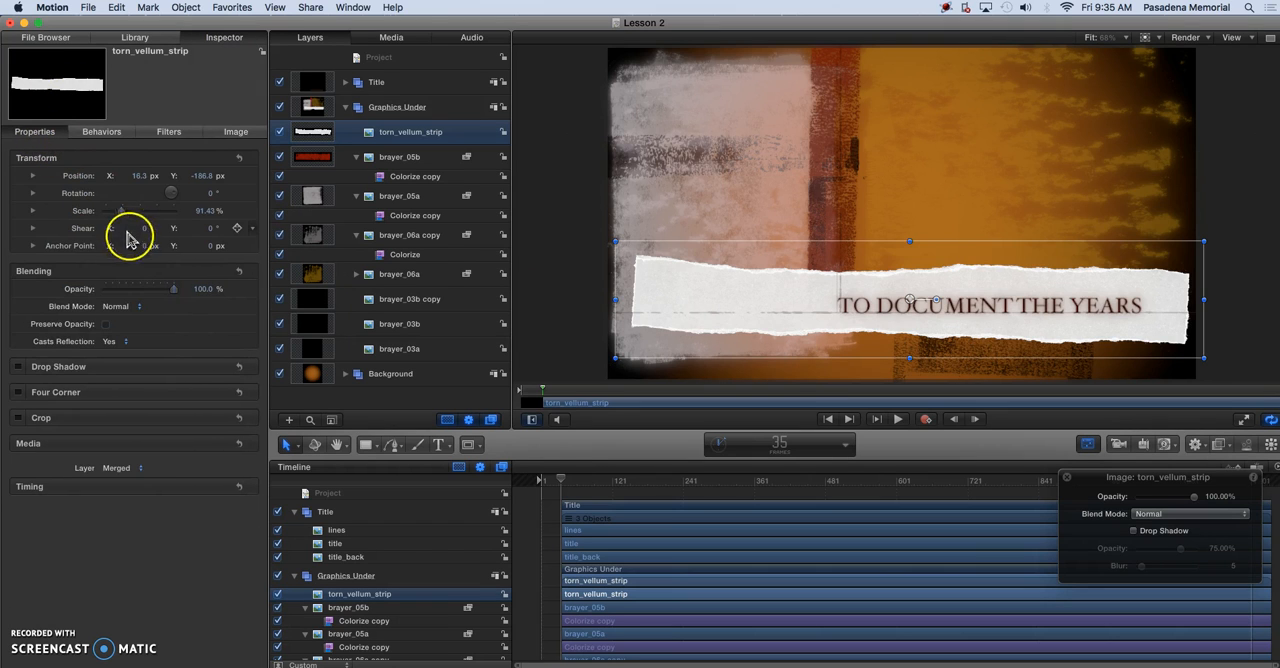
left_click(206, 212)
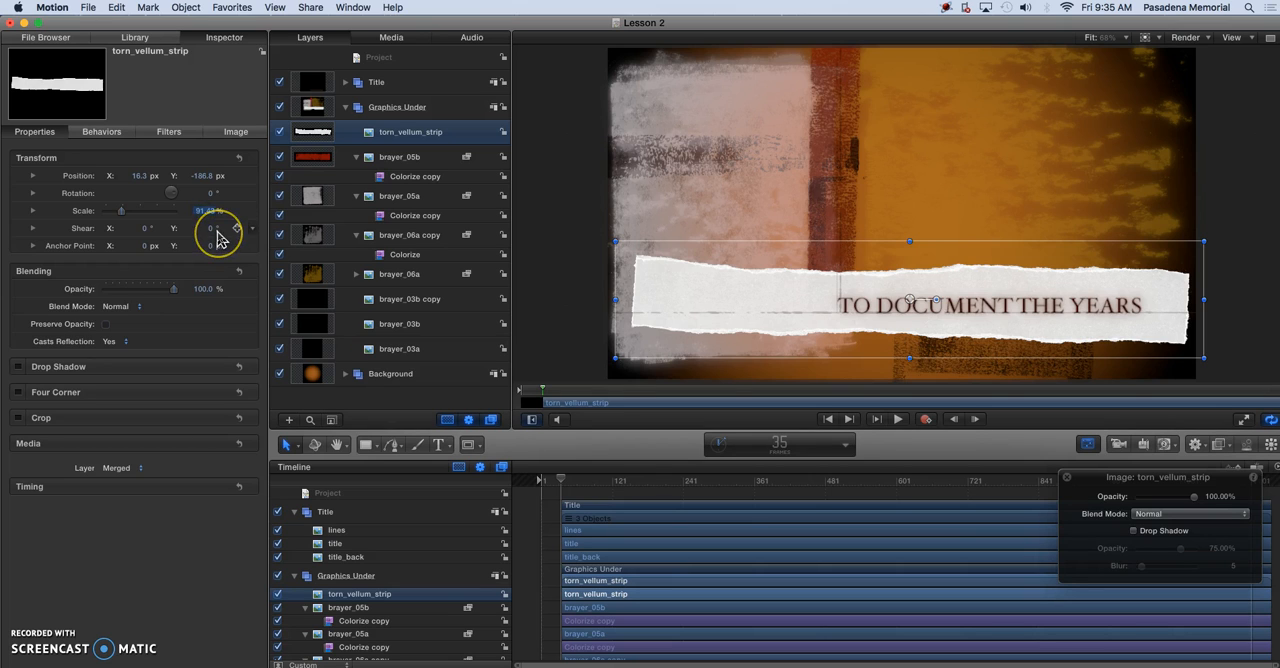
type("110")
key("Return")
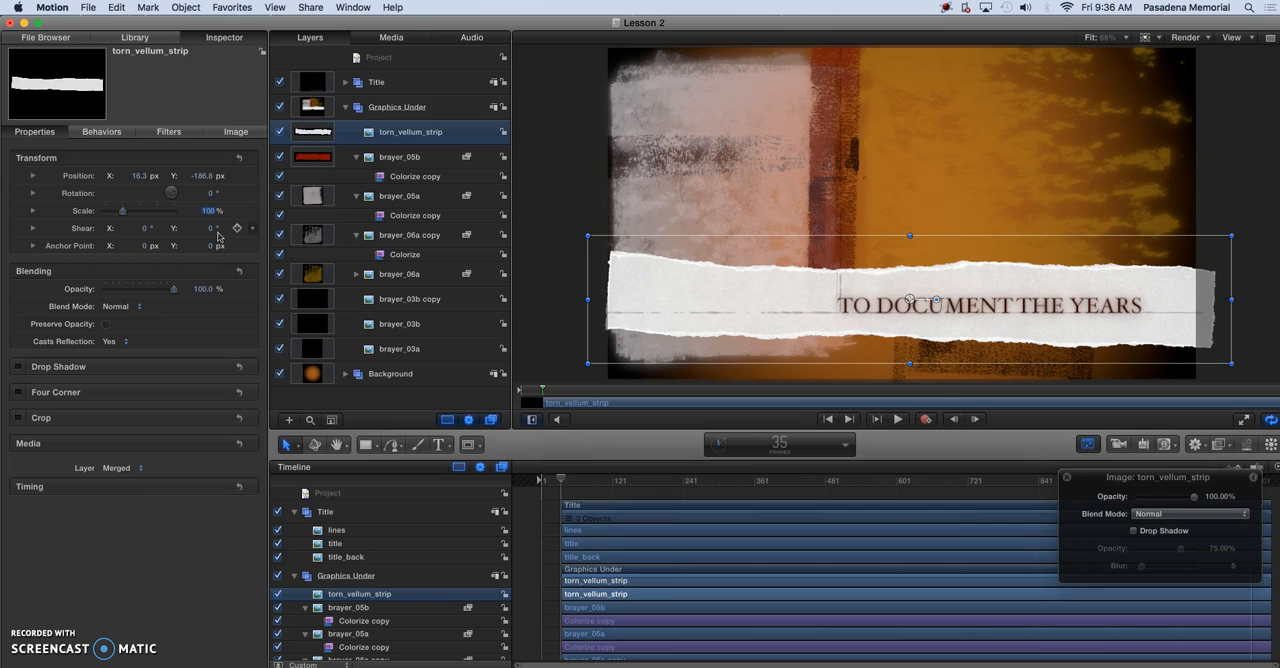
left_click_drag(683, 291, 678, 295)
left_click_drag(677, 297, 677, 299)
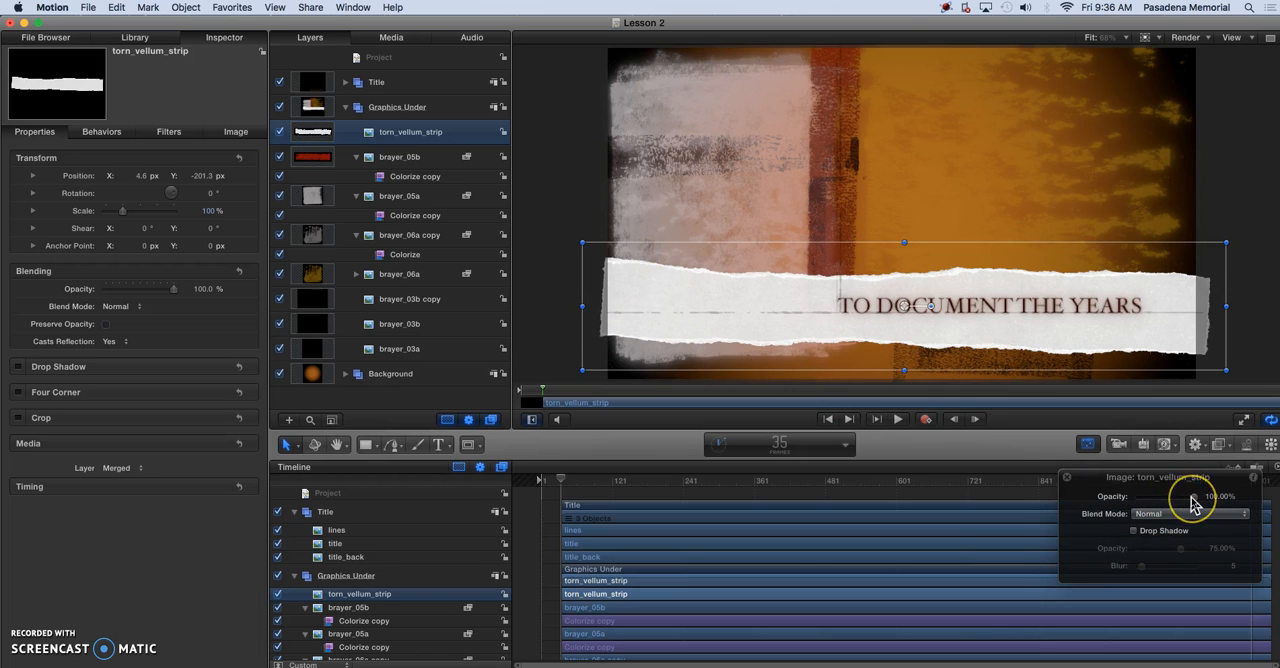
Lower the opacity of torn_vellum_strip to 20%
left_click_drag(1191, 500, 1143, 509)
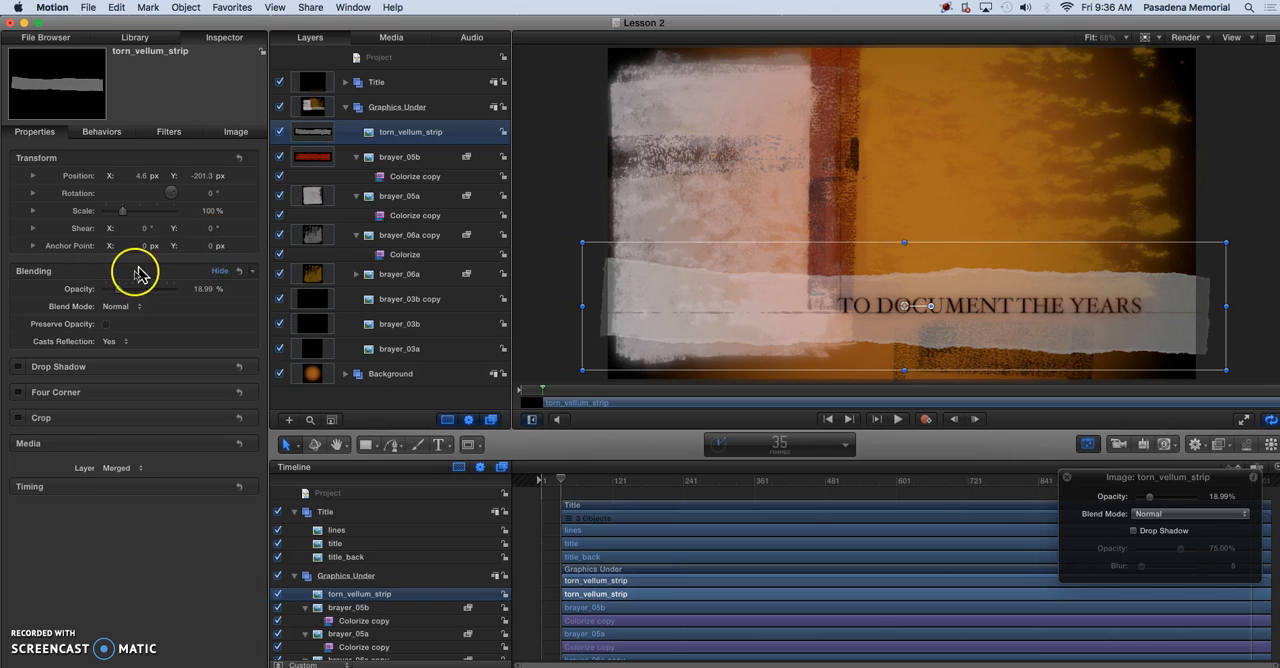
left_click(200, 288)
type("20")
key("Return")
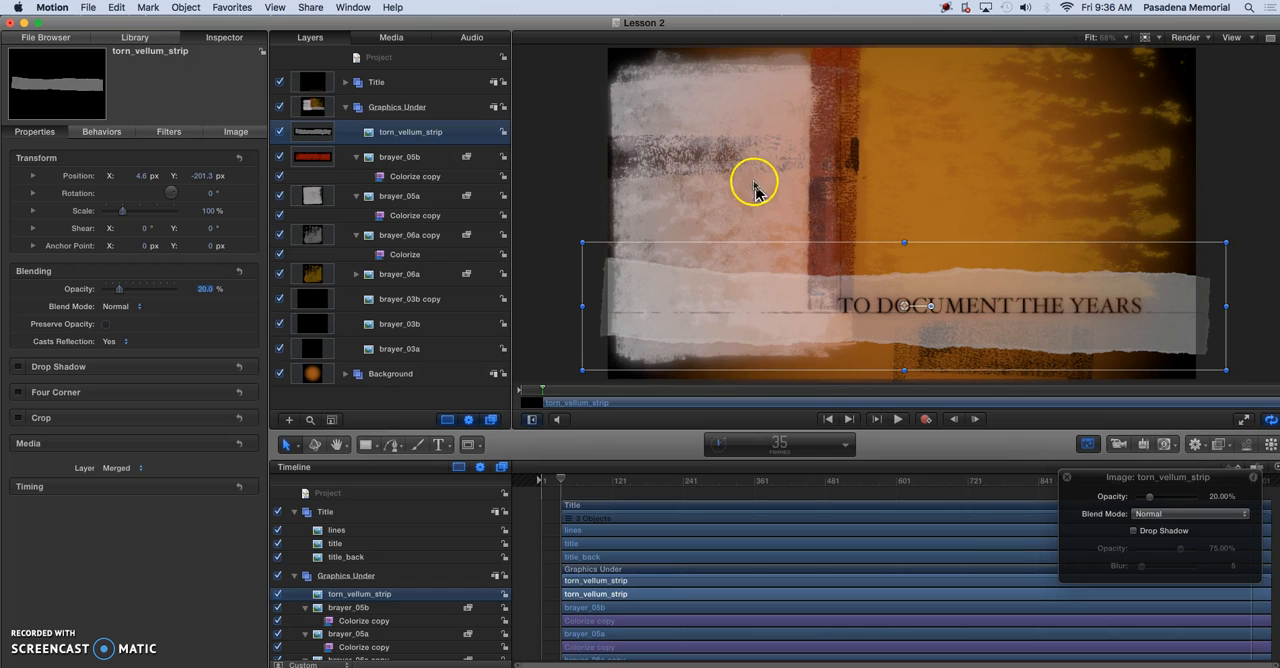
Shorten the pale brayer_05a block from its lower edge so it ends at the thin line running through the title
left_click(400, 197)
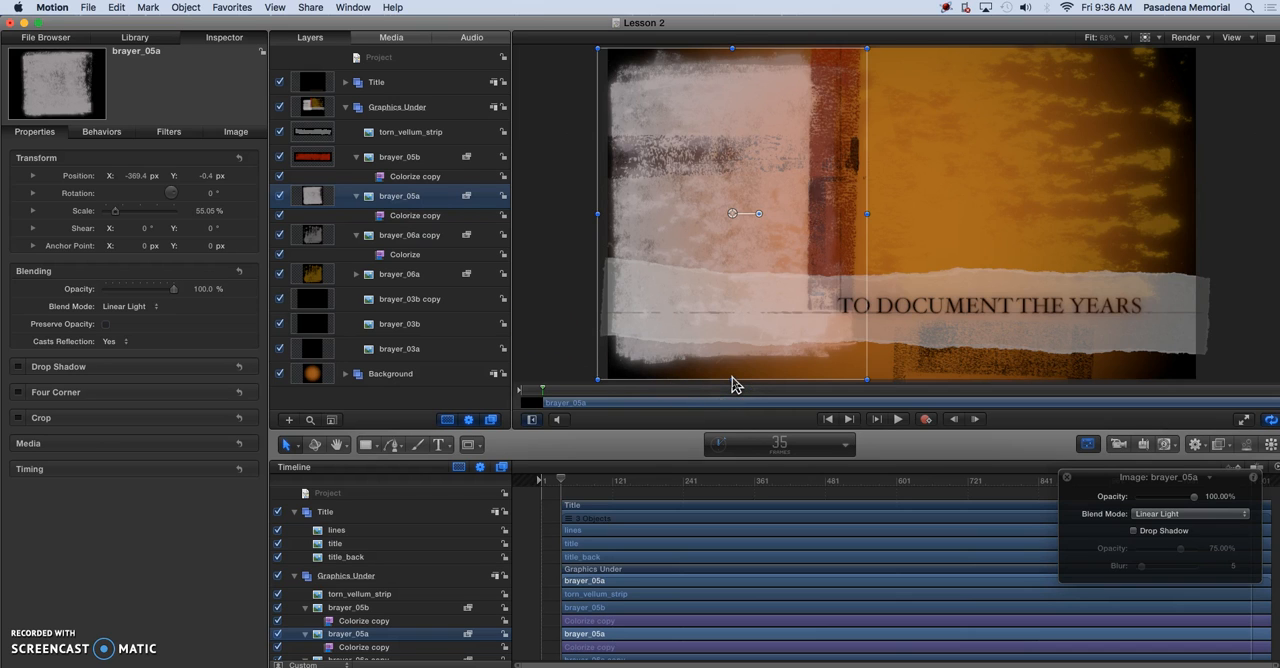
left_click_drag(732, 378, 736, 330)
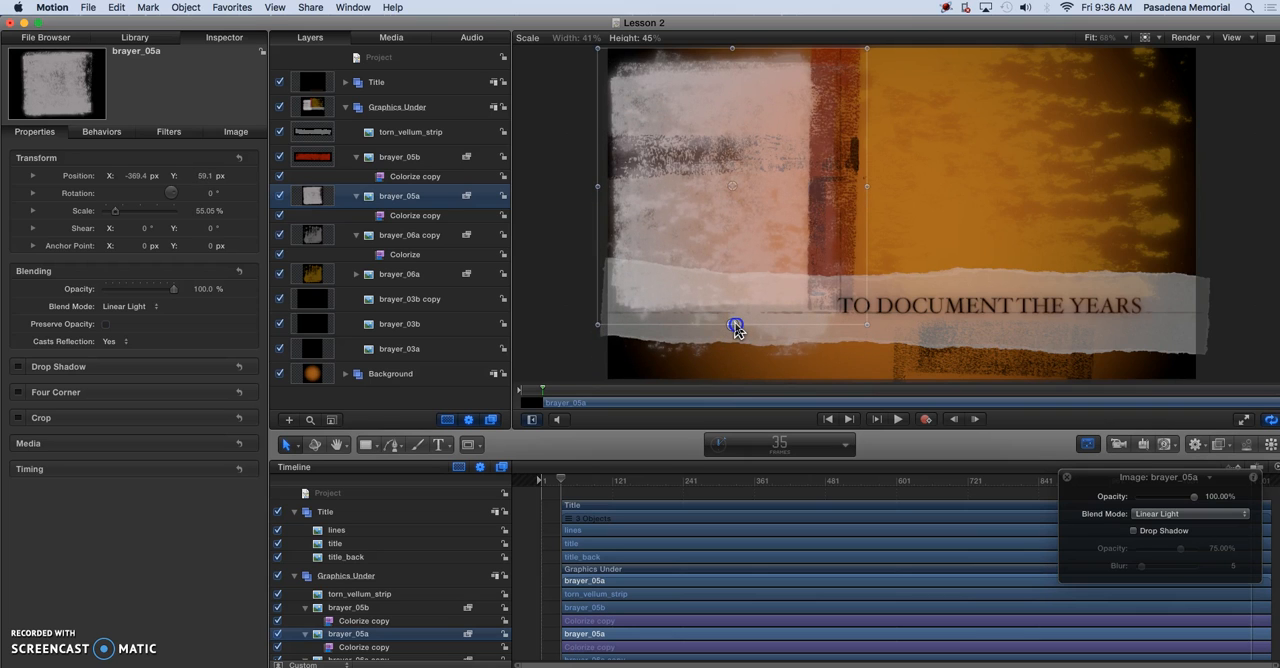
left_click_drag(735, 327, 736, 325)
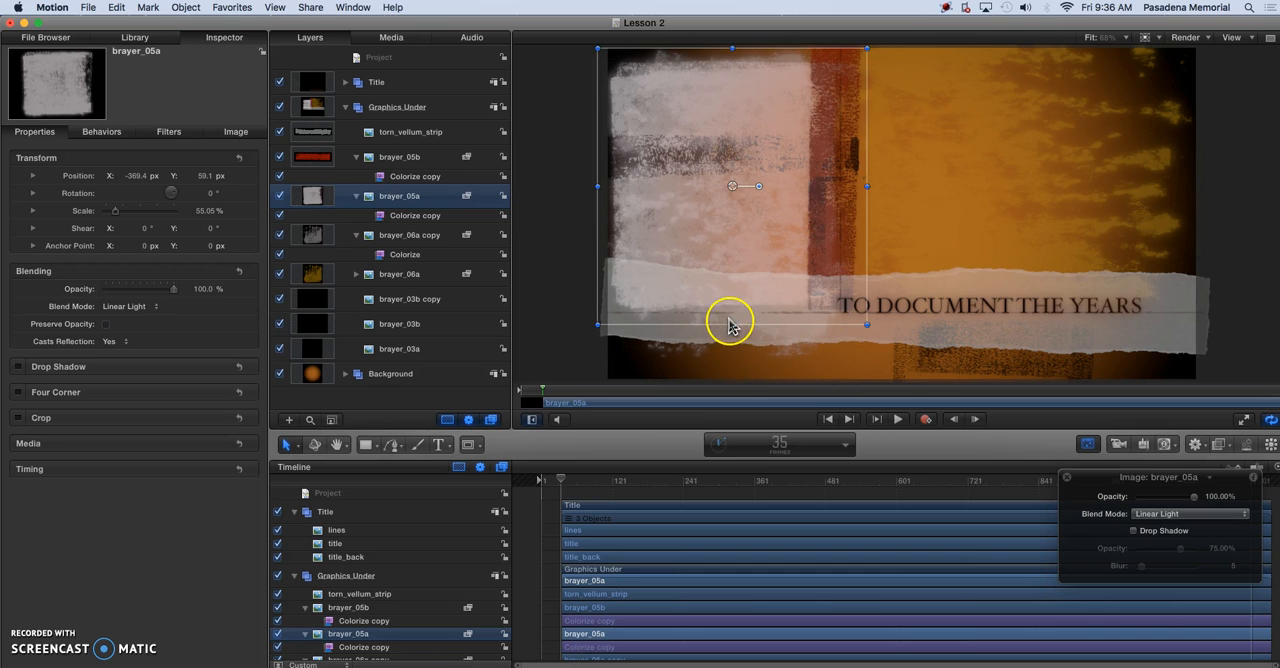
mouse_move(731, 324)
left_mouse_down()
mouse_move(733, 352)
mouse_move(732, 326)
left_mouse_up()
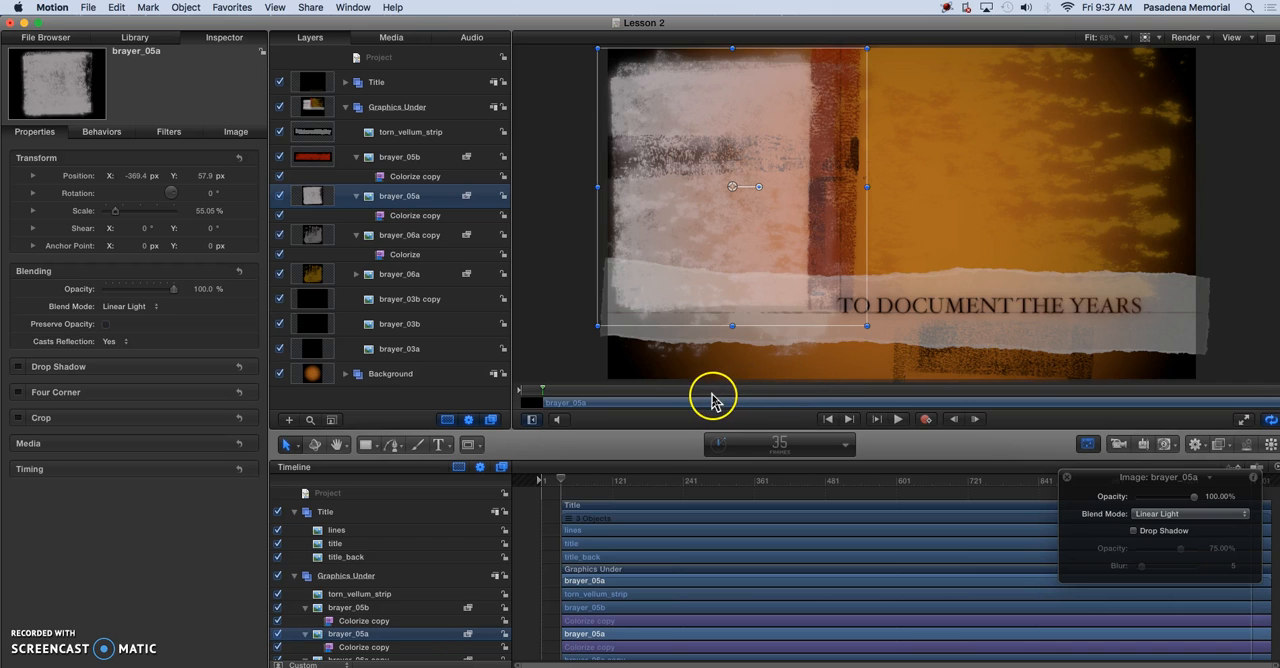
Duplicate the torn_vellum_strip layer in place and collapse the Graphics Under group
left_click(397, 158)
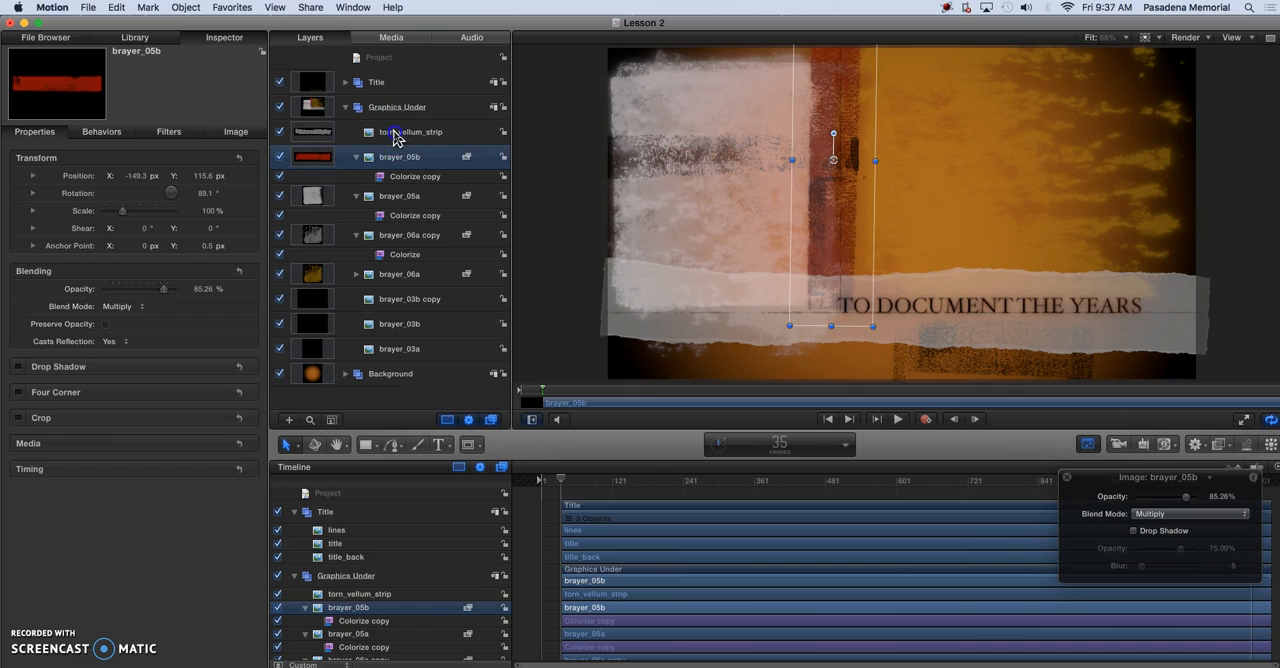
left_click(396, 134)
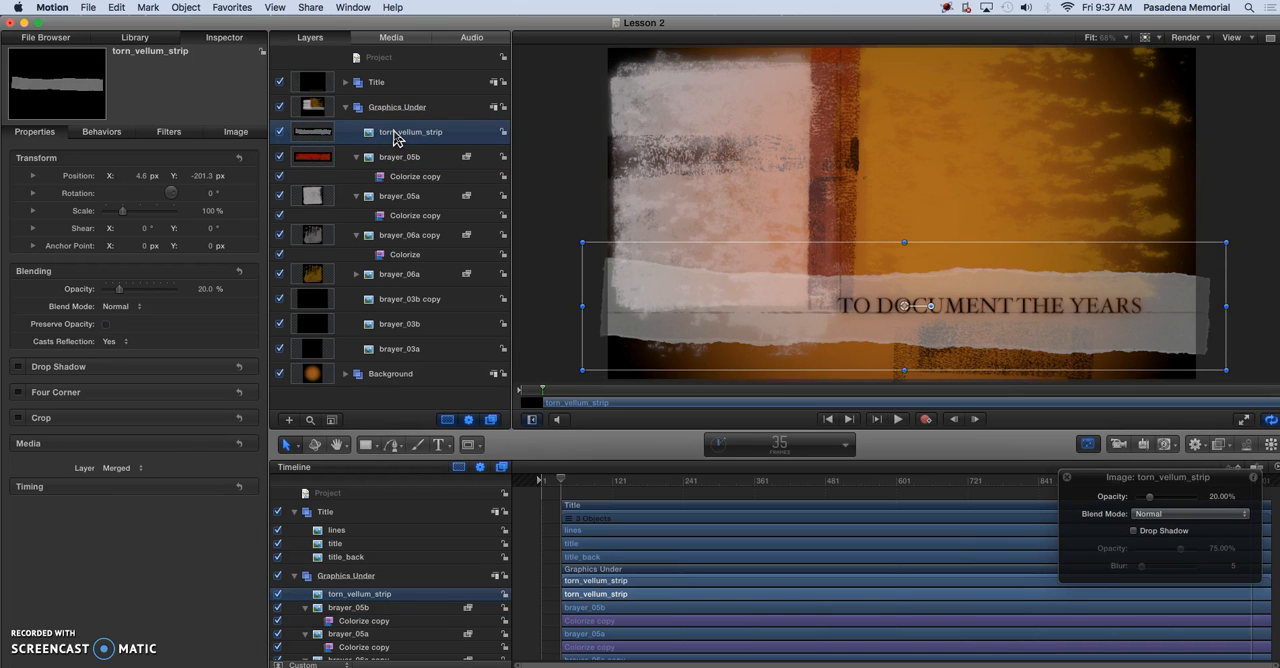
key("super+d")
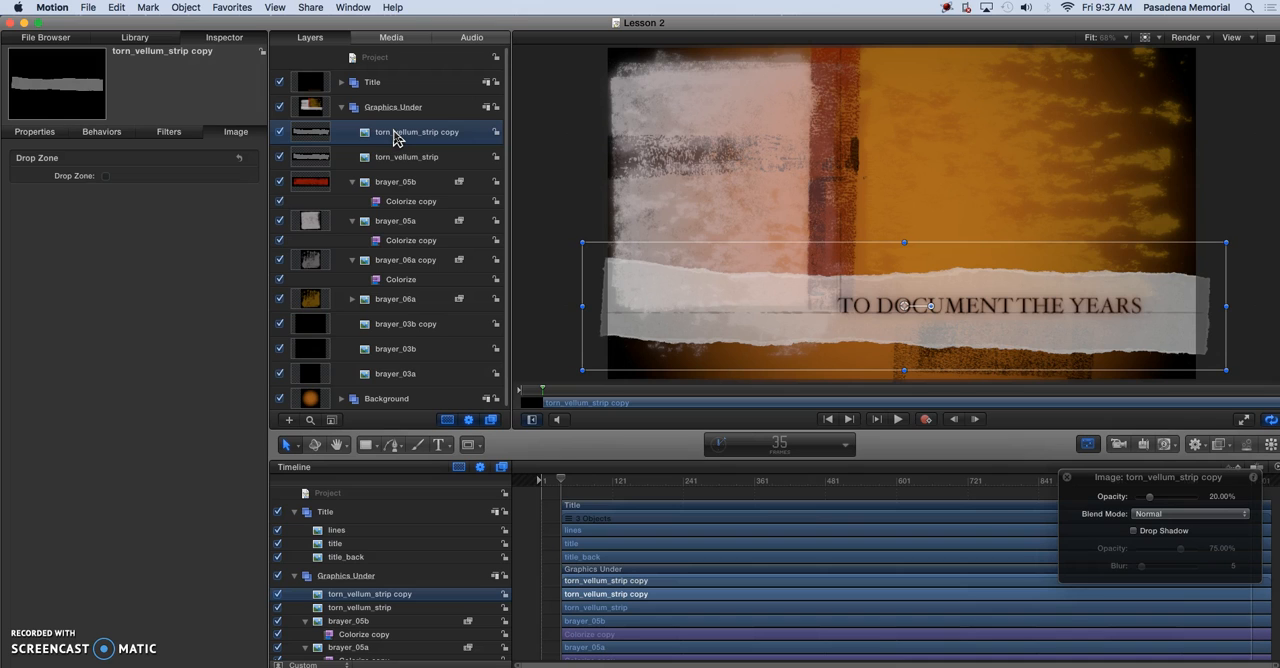
left_click(341, 108)
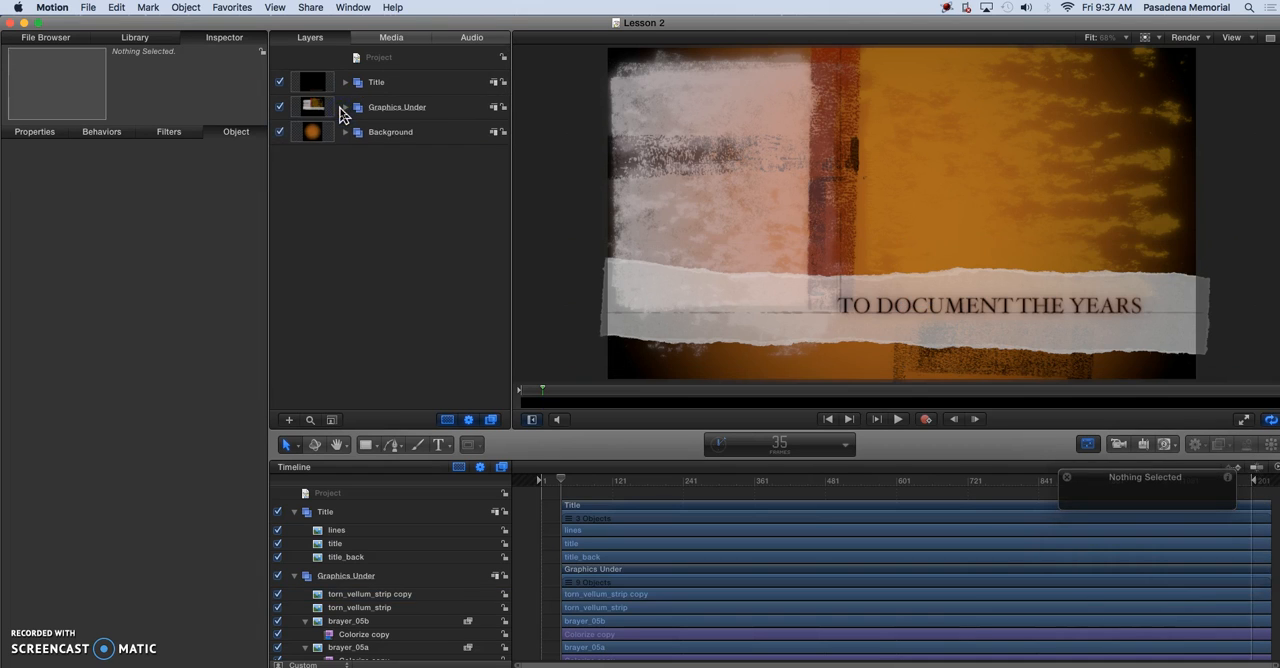